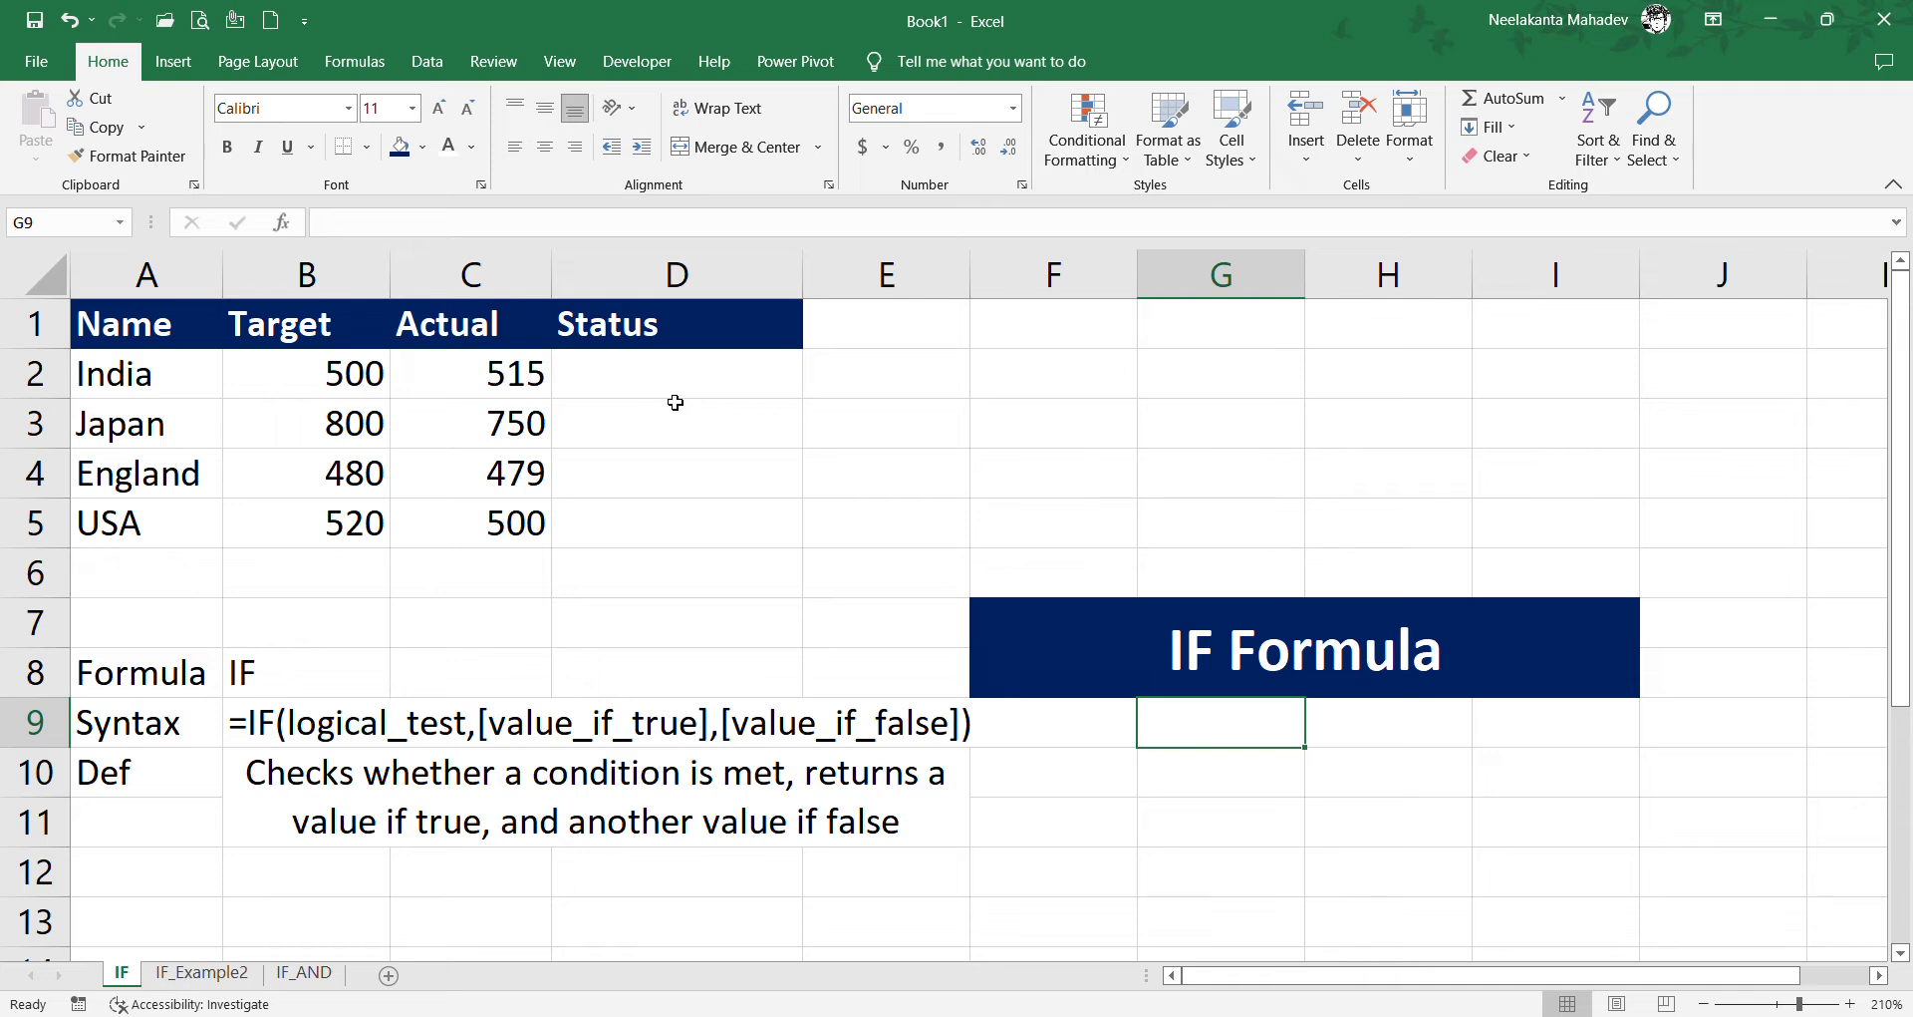
# Step: Start an IF formula in Status cell D2 that tests whether C2 is greater than B2
pyautogui.click(674, 391)
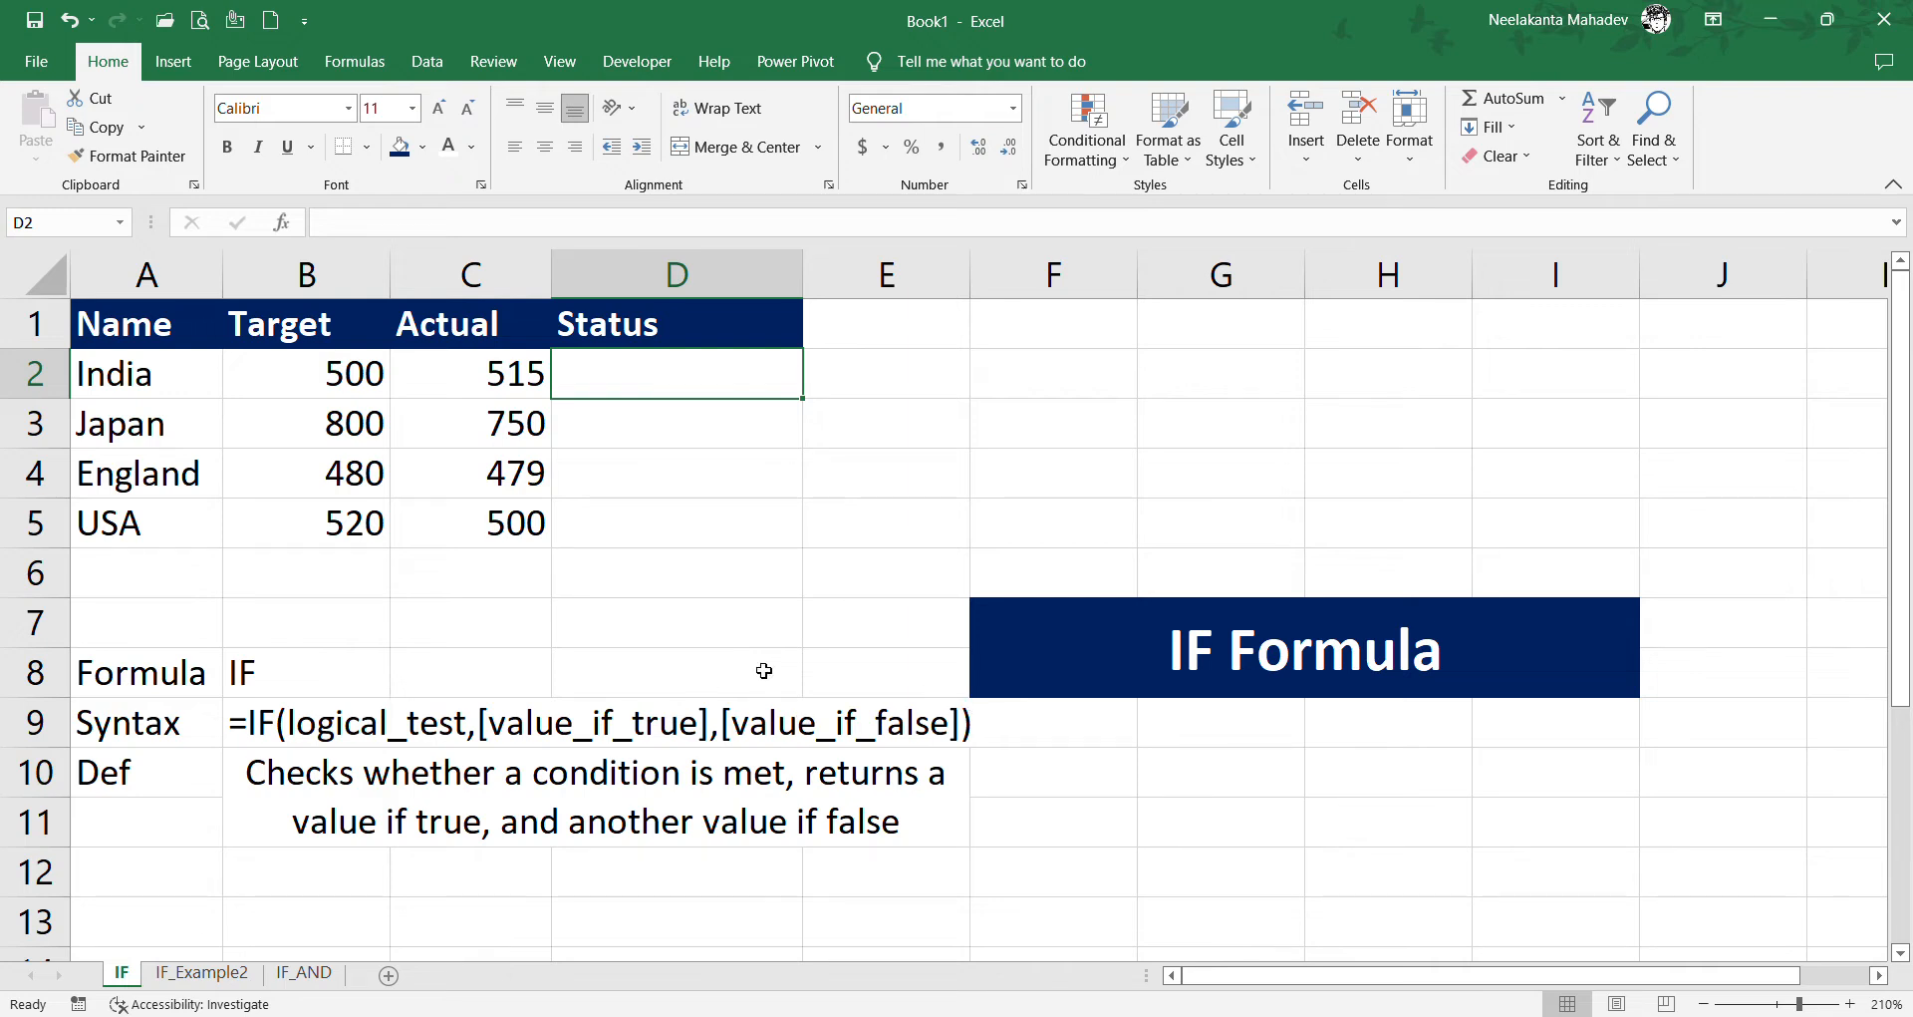
pyautogui.write('=')
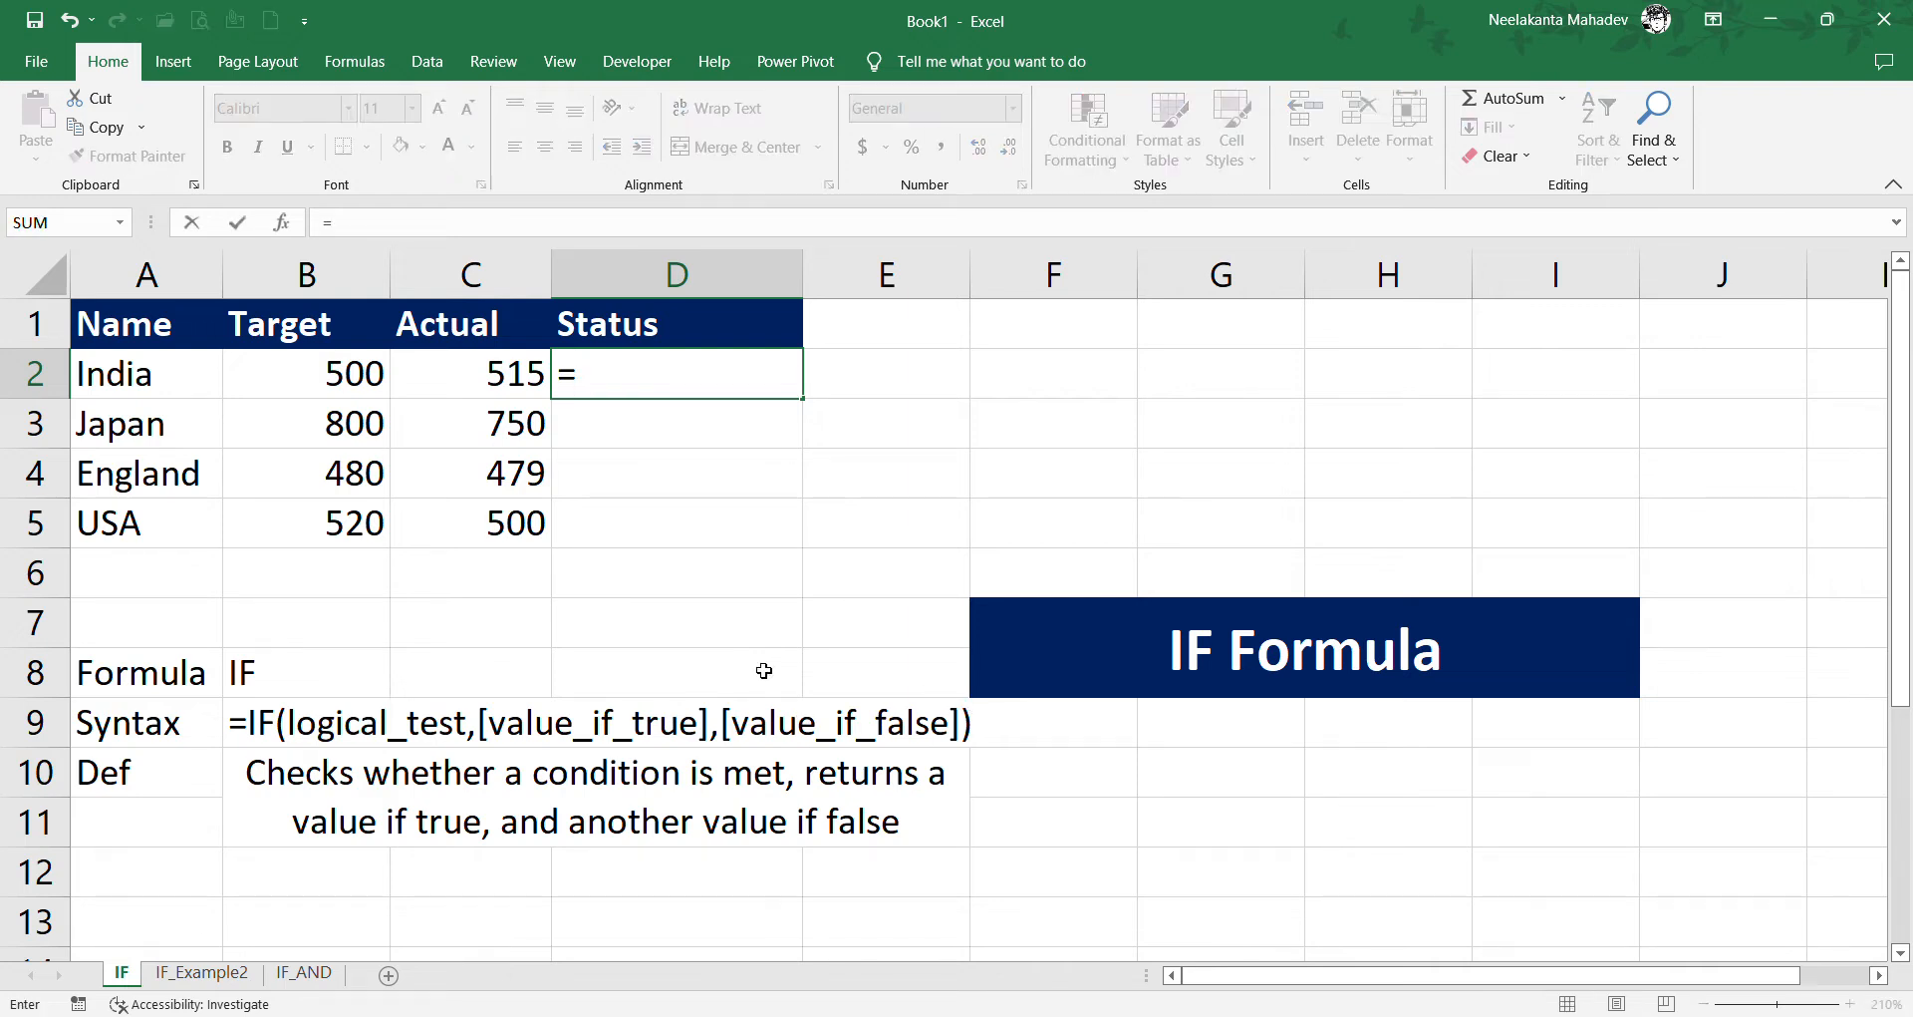
pyautogui.write('if(')
pyautogui.click(466, 390)
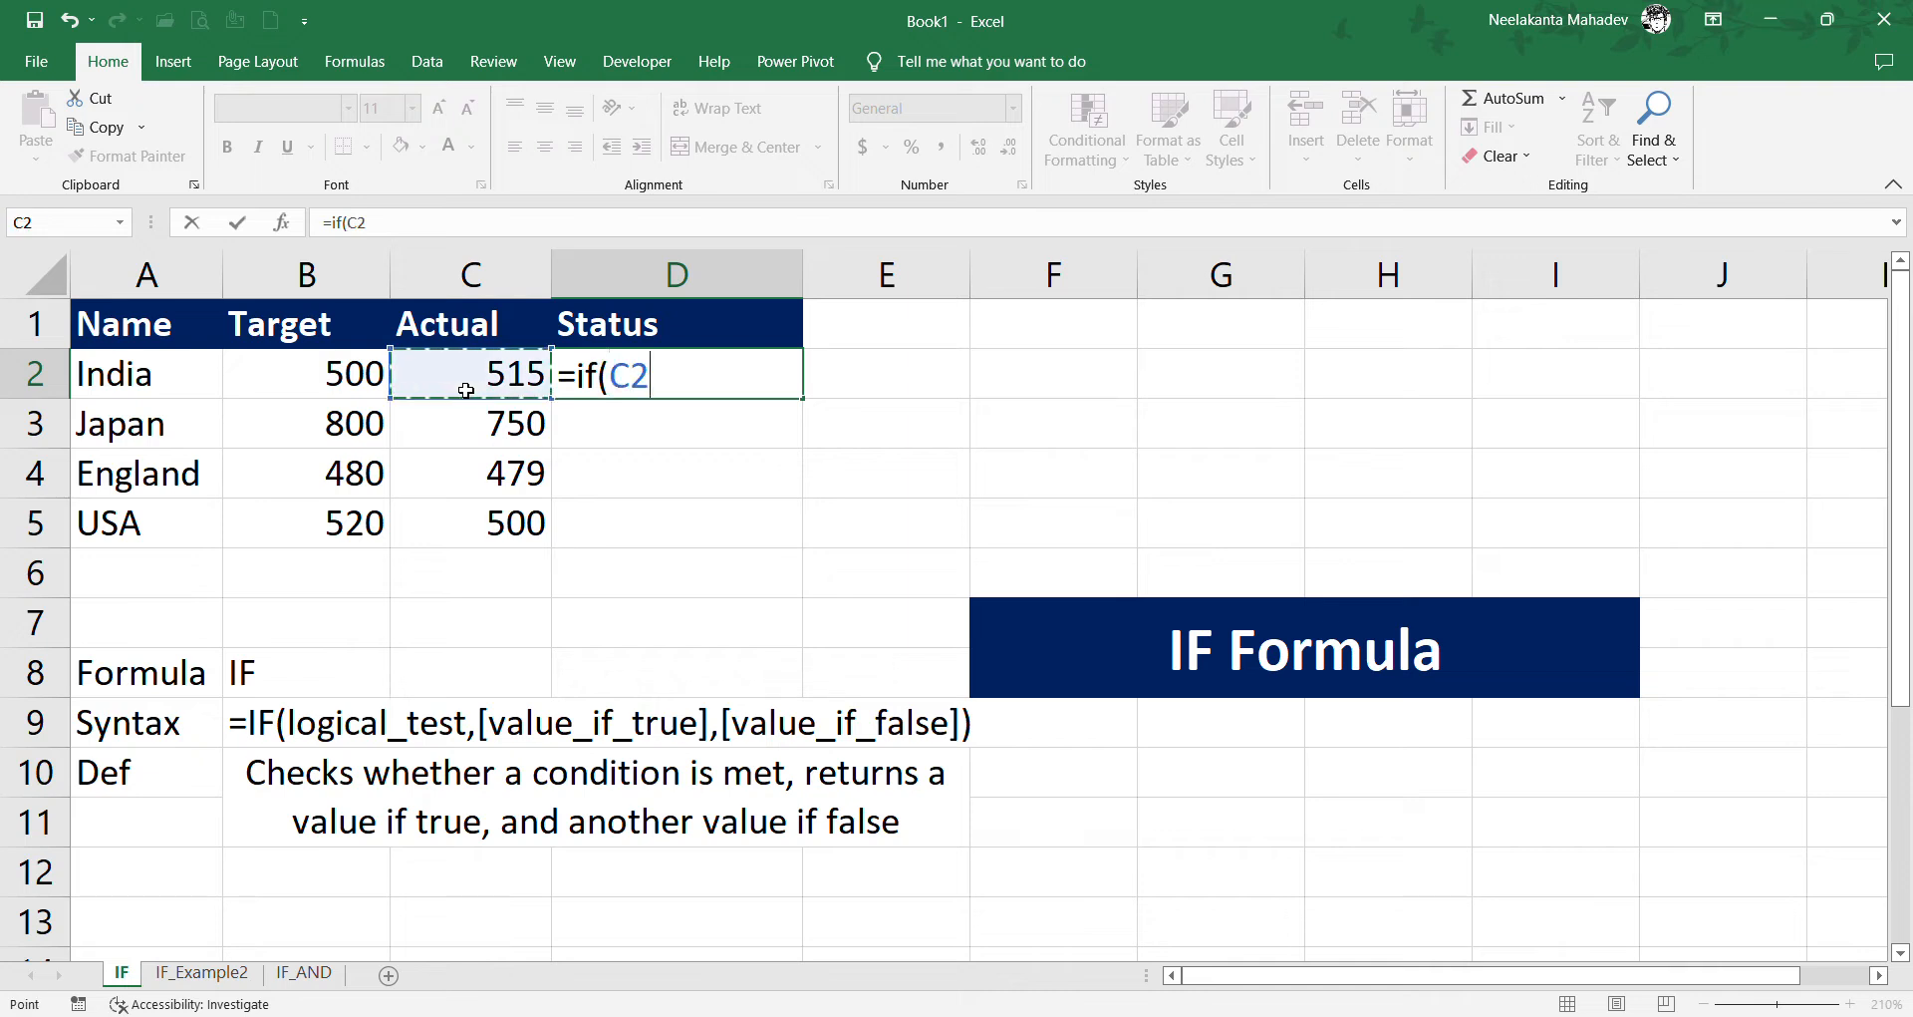
pyautogui.write('>')
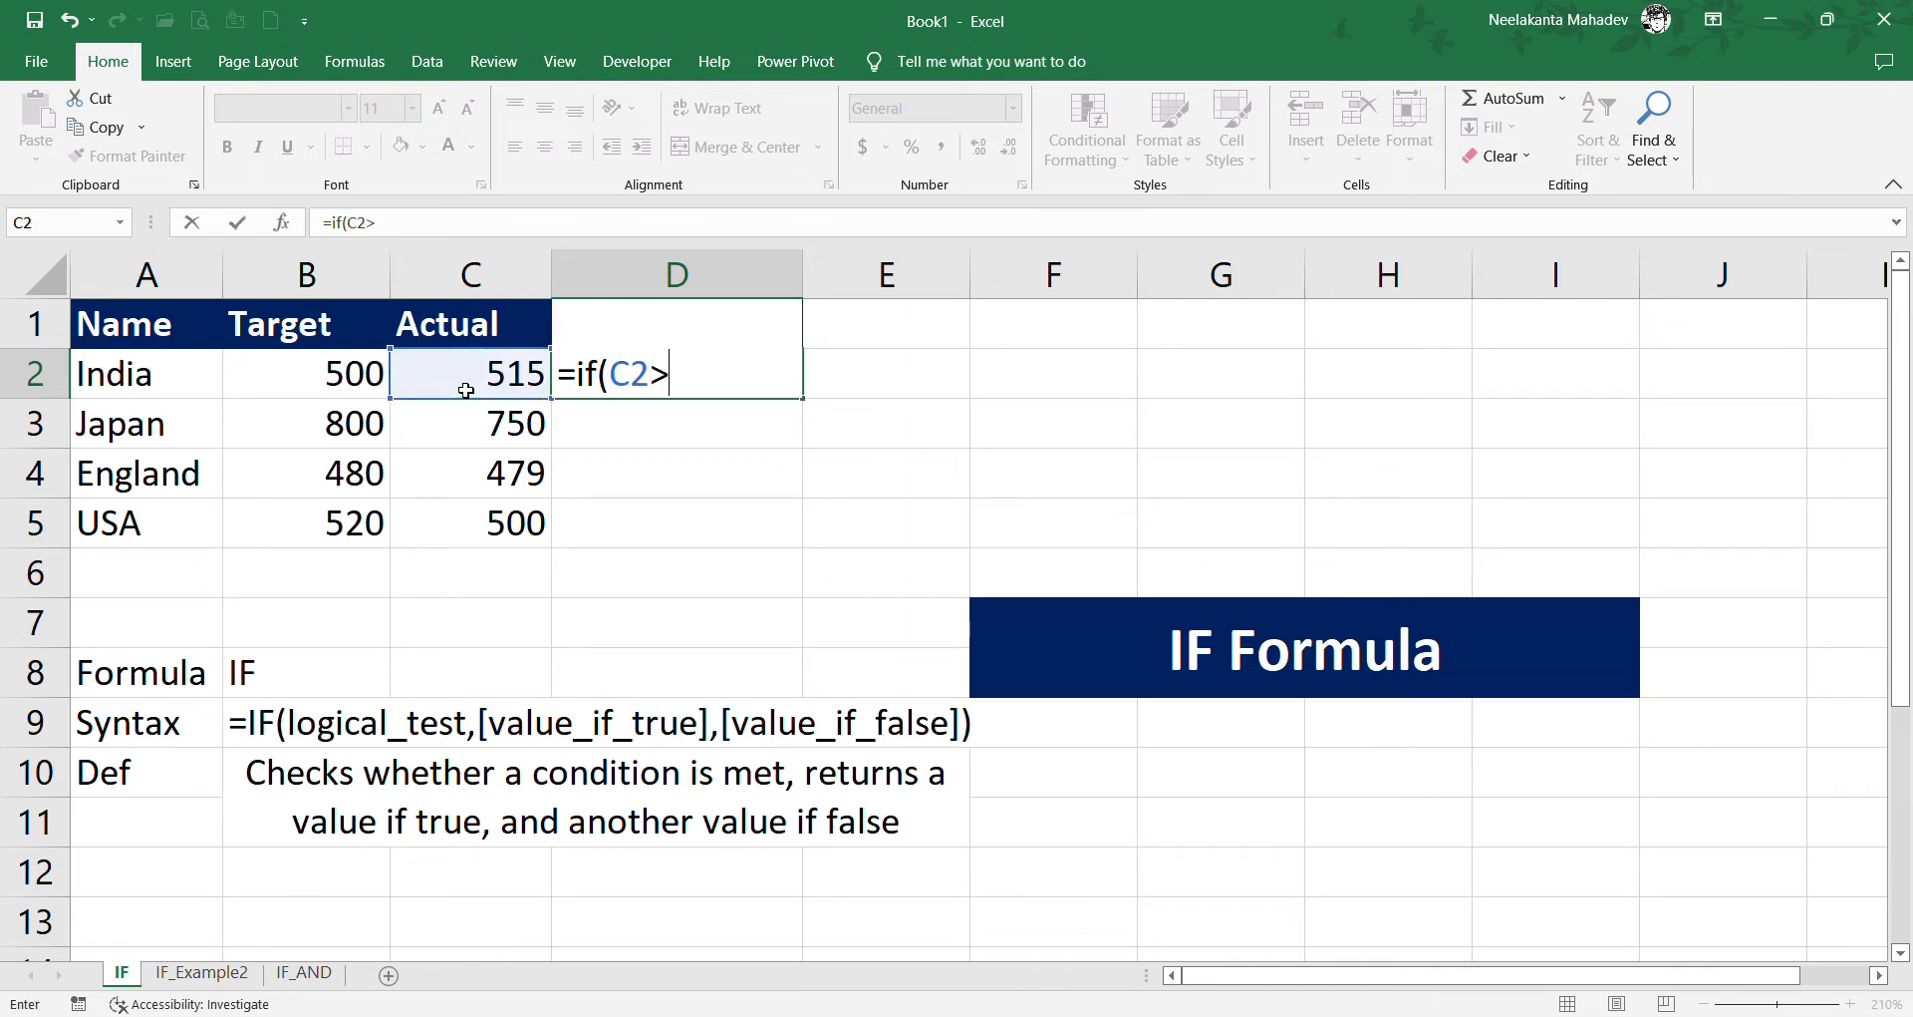
pyautogui.click(341, 387)
pyautogui.write(',')
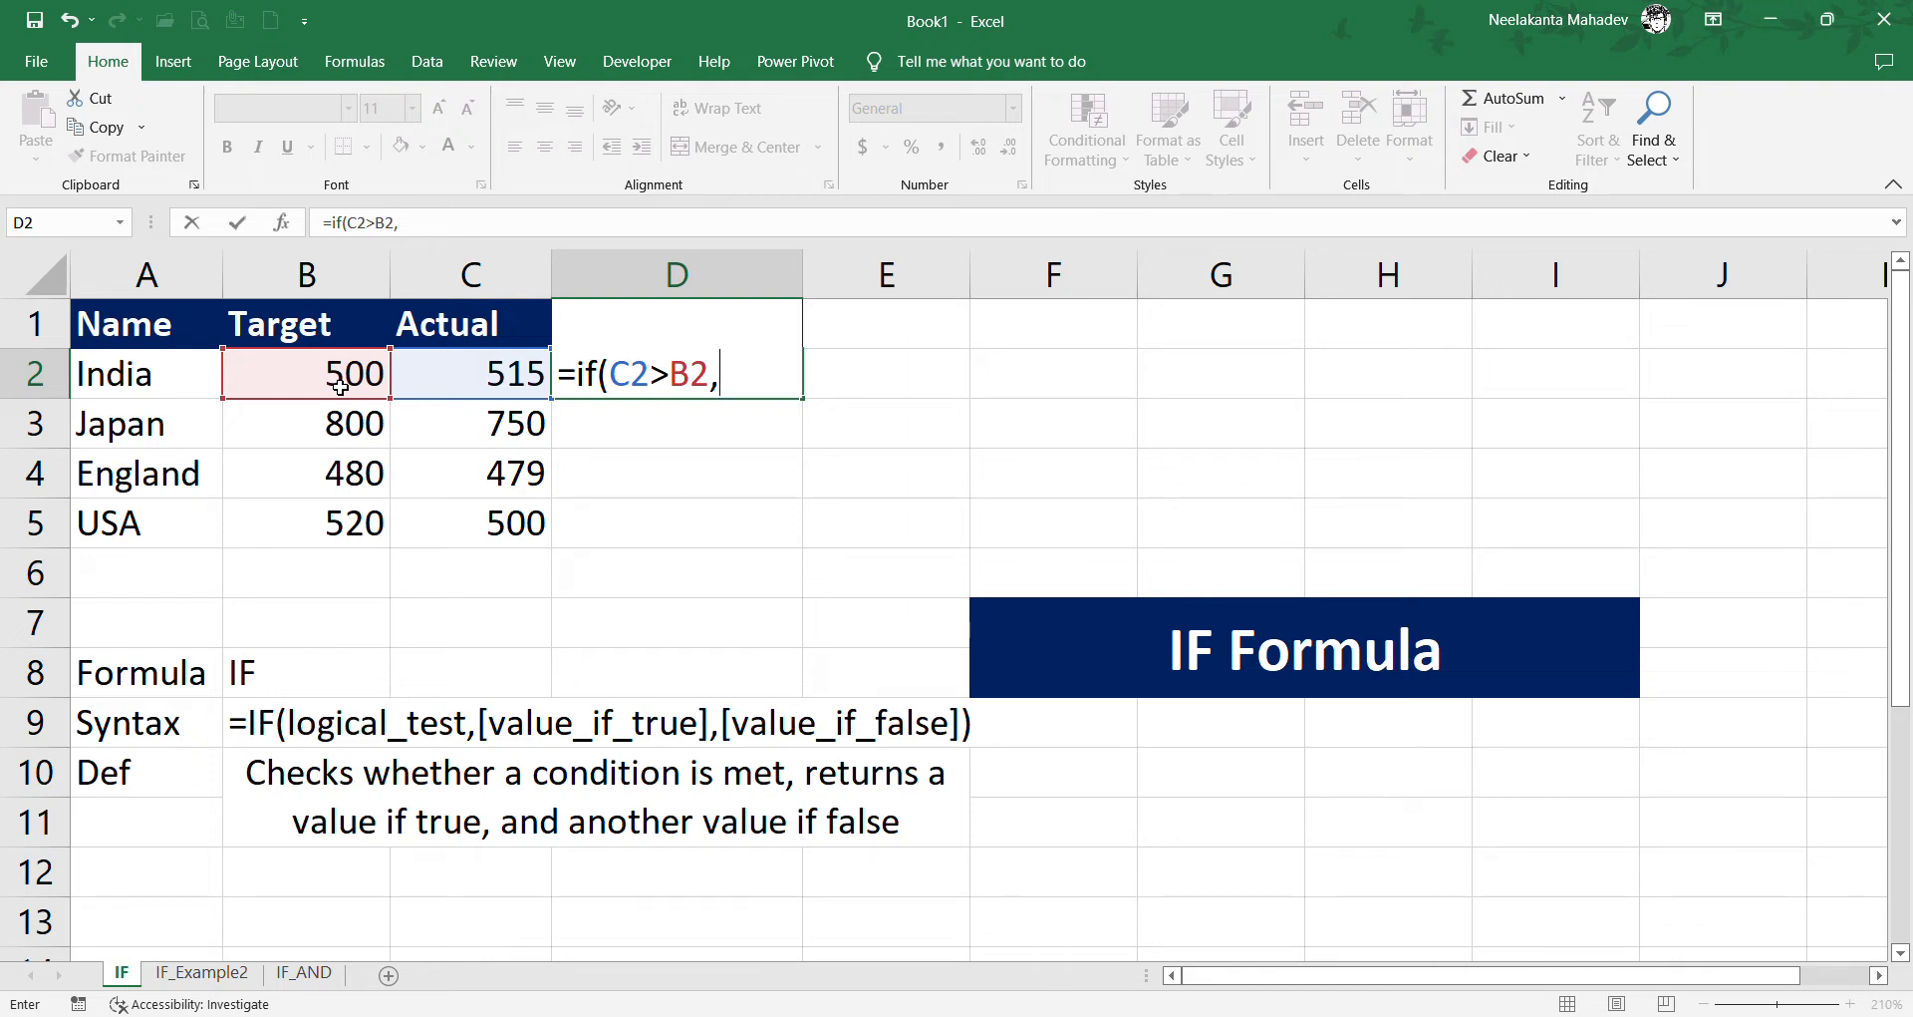
# Step: Add "Target Reached" as the value-if-true argument of the IF formula in D2
pyautogui.write('"')
pyautogui.write('No')
pyautogui.press('BackSpace')
pyautogui.press('BackSpace')
pyautogui.write('Target REa')
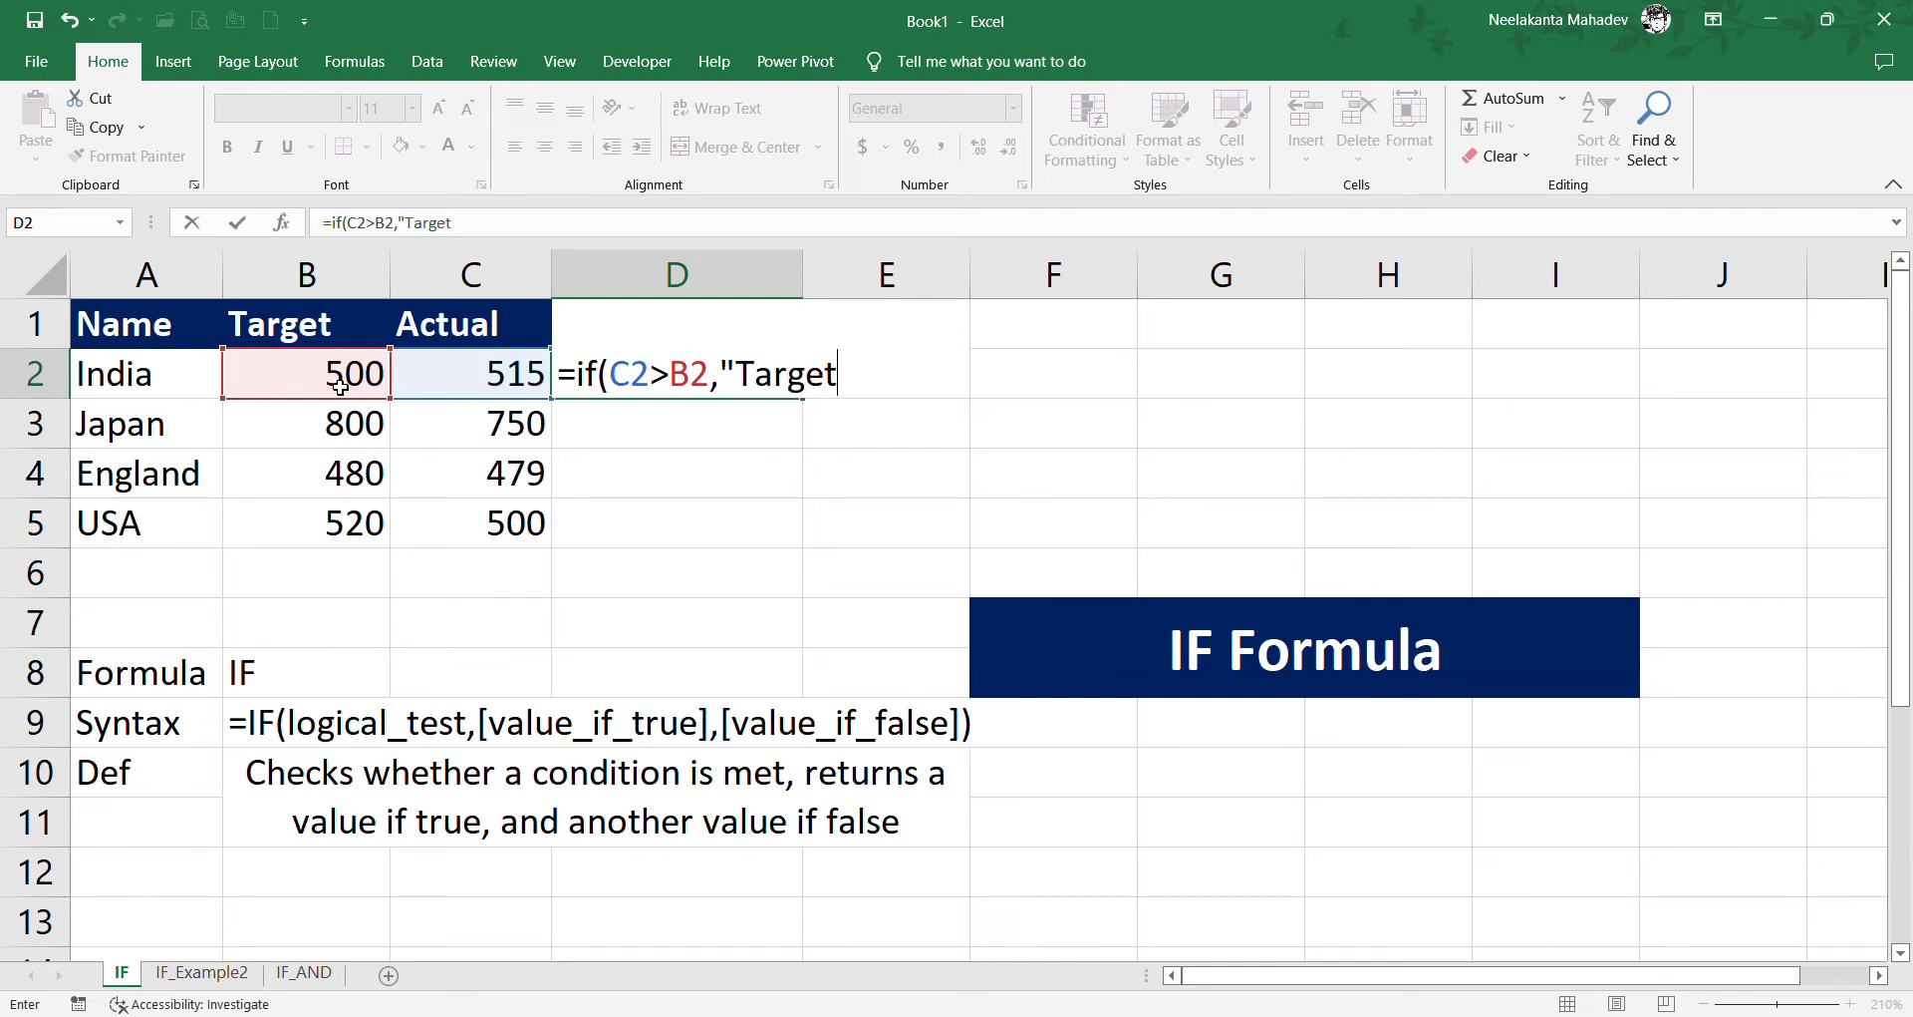
pyautogui.press('BackSpace')
pyautogui.press('BackSpace')
pyautogui.write('eache')
pyautogui.write('r')
pyautogui.press('BackSpace')
pyautogui.write('d",')
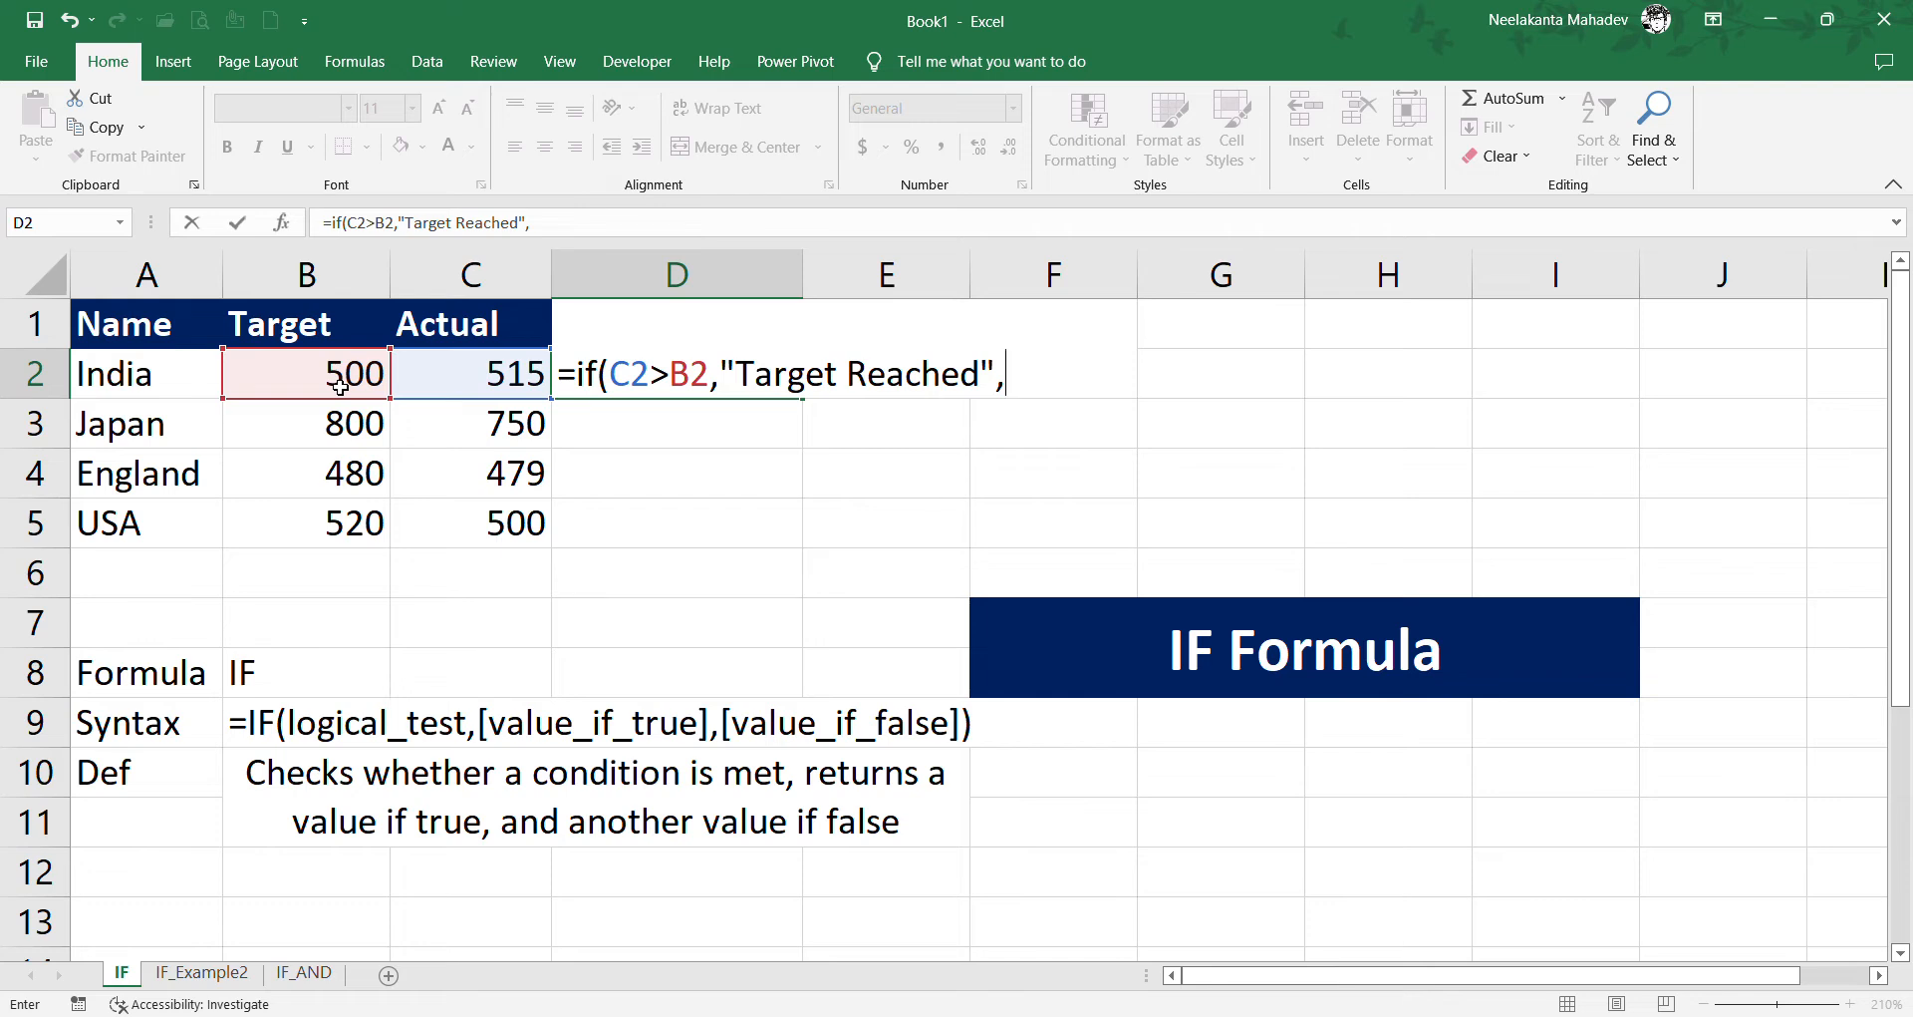
# Step: Add "Not Reached" as the value-if-false argument and complete the formula in D2
pyautogui.write('"Not ')
pyautogui.write('Reache')
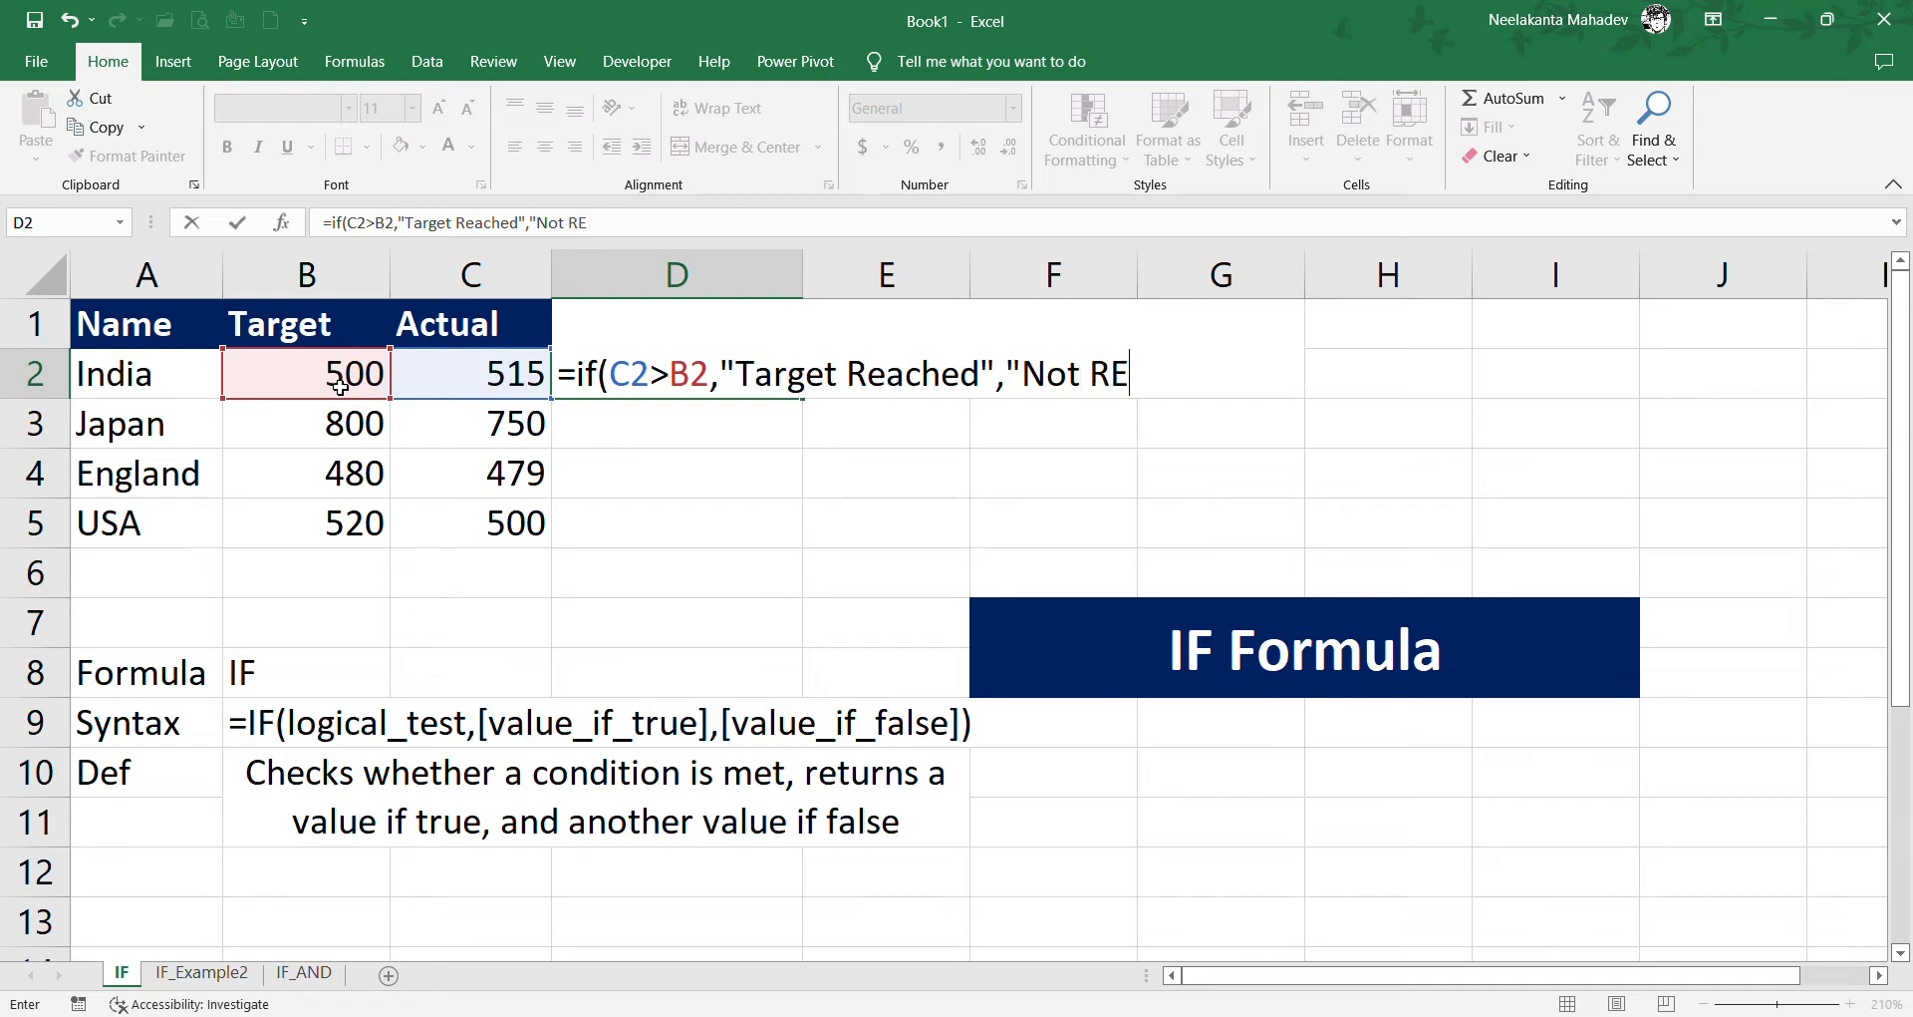
pyautogui.write('d""')
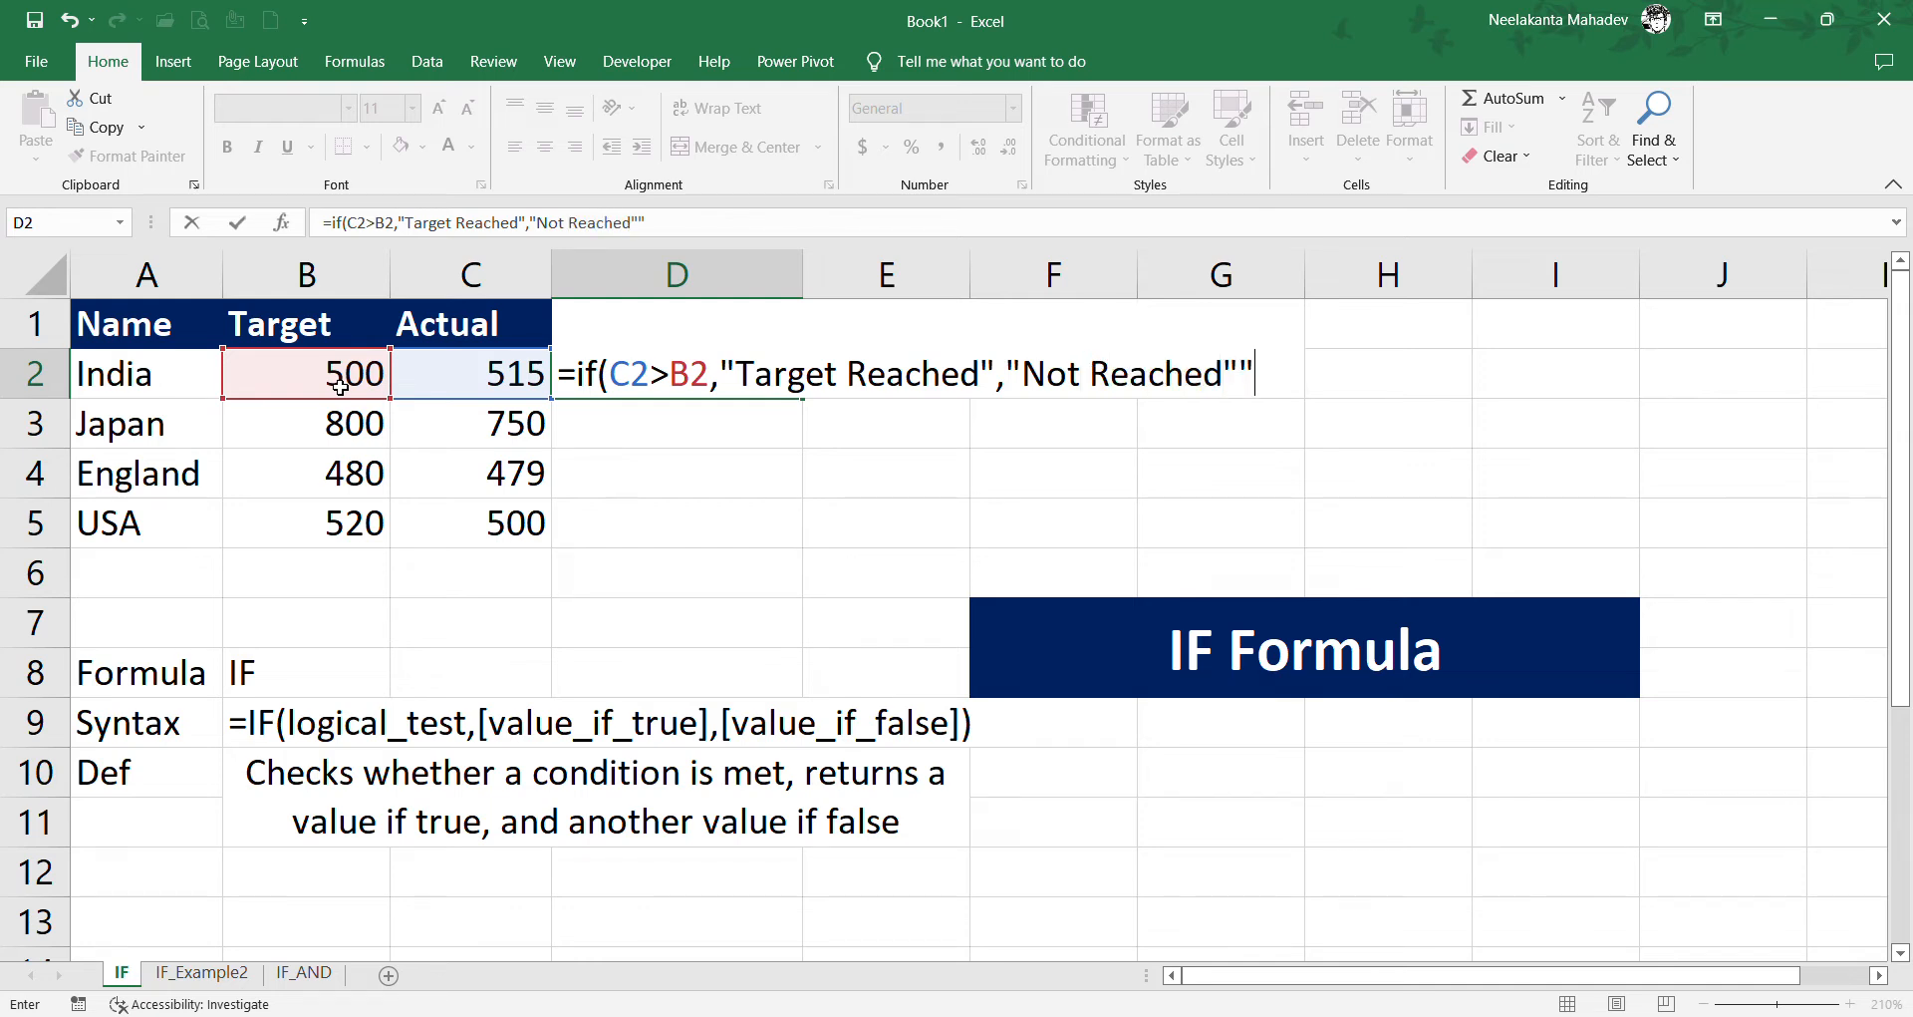
pyautogui.press('BackSpace')
pyautogui.write(')')
pyautogui.press('Return')
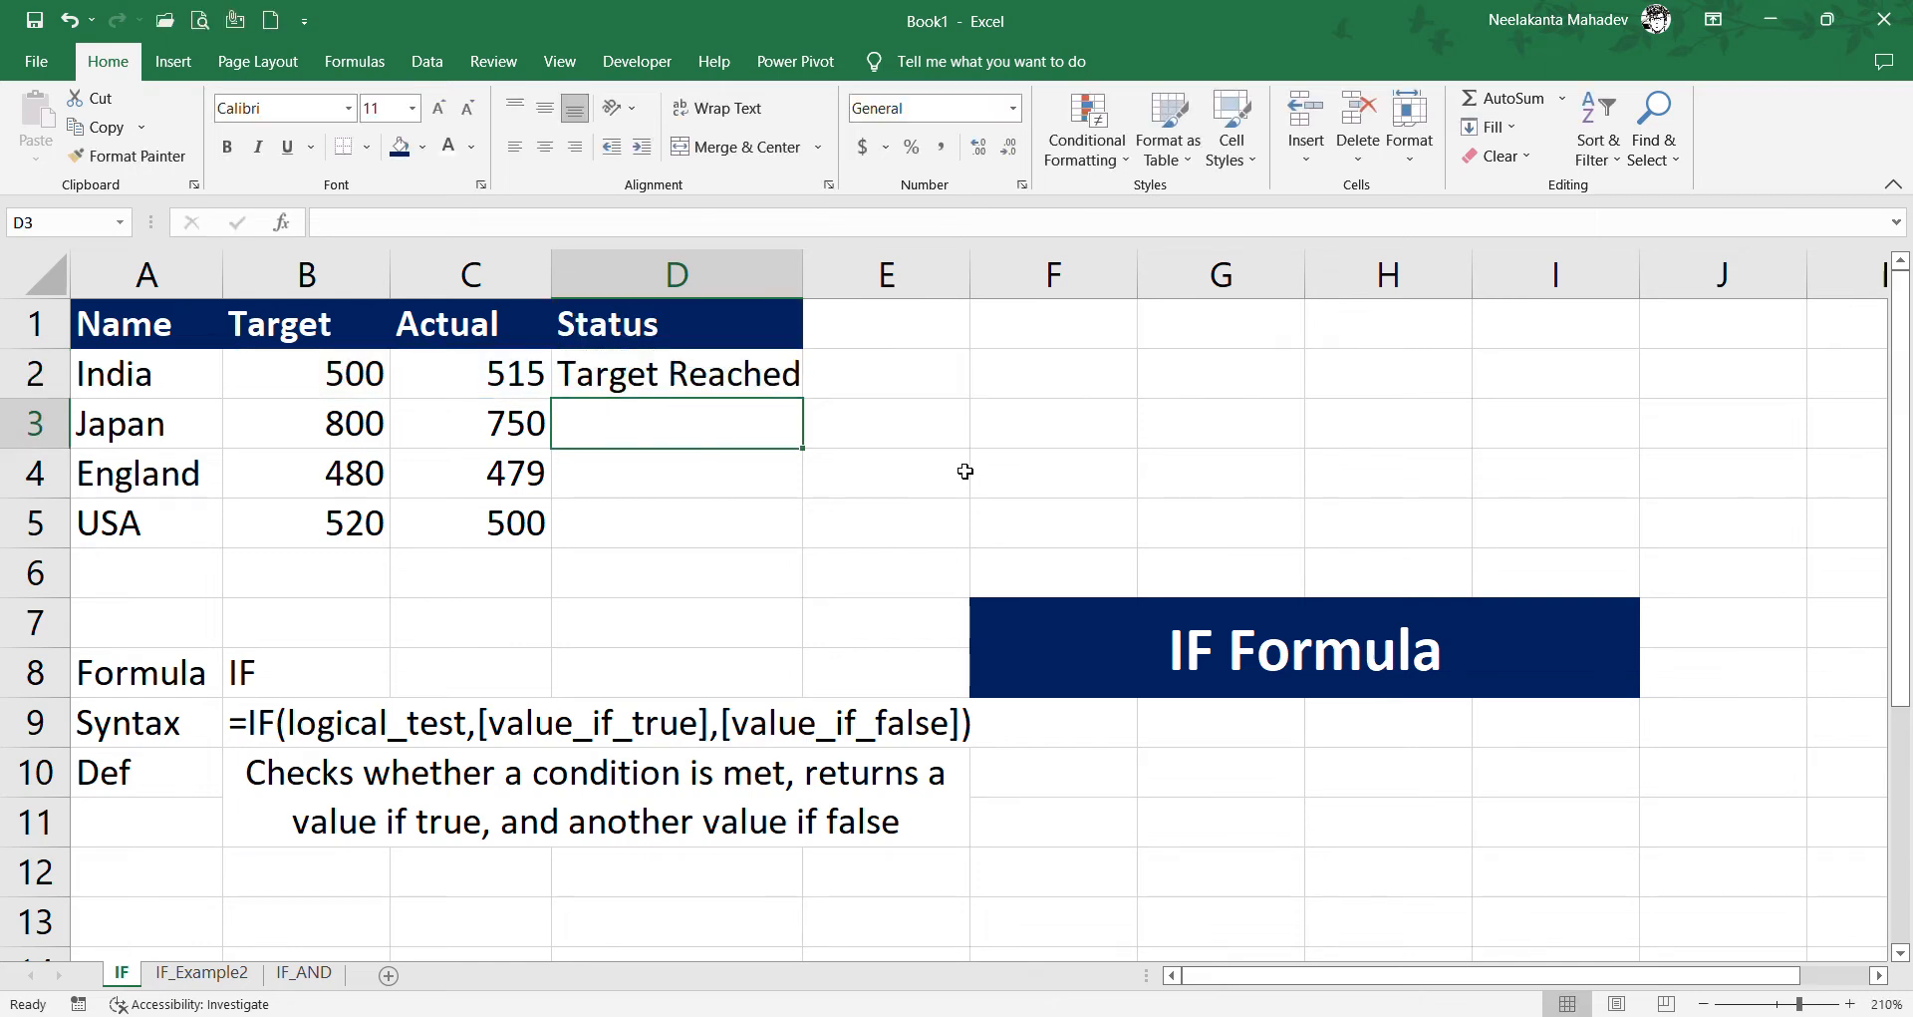
# Step: Fill the Status formula from D2 down to D5 and set Japan's Actual value in C3 to 801
pyautogui.click(727, 380)
pyautogui.moveTo(806, 400); pyautogui.dragTo(811, 554)
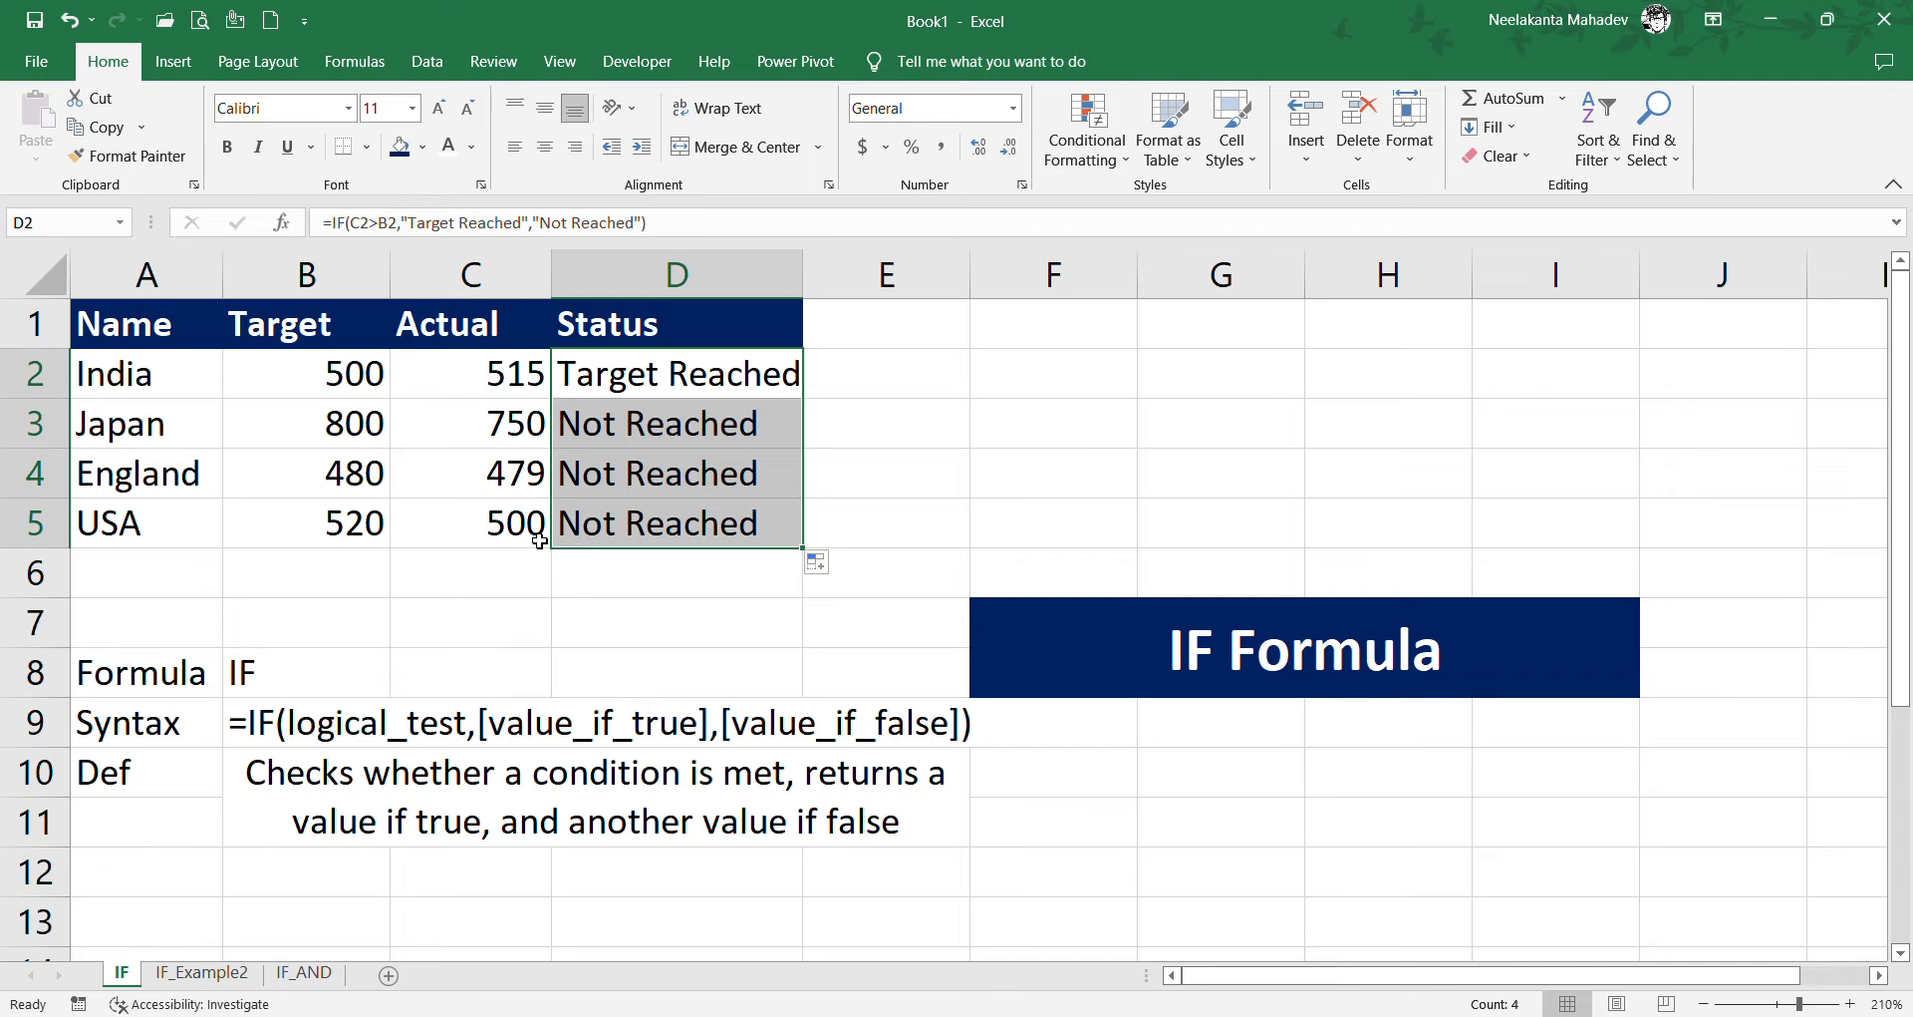
pyautogui.click(491, 445)
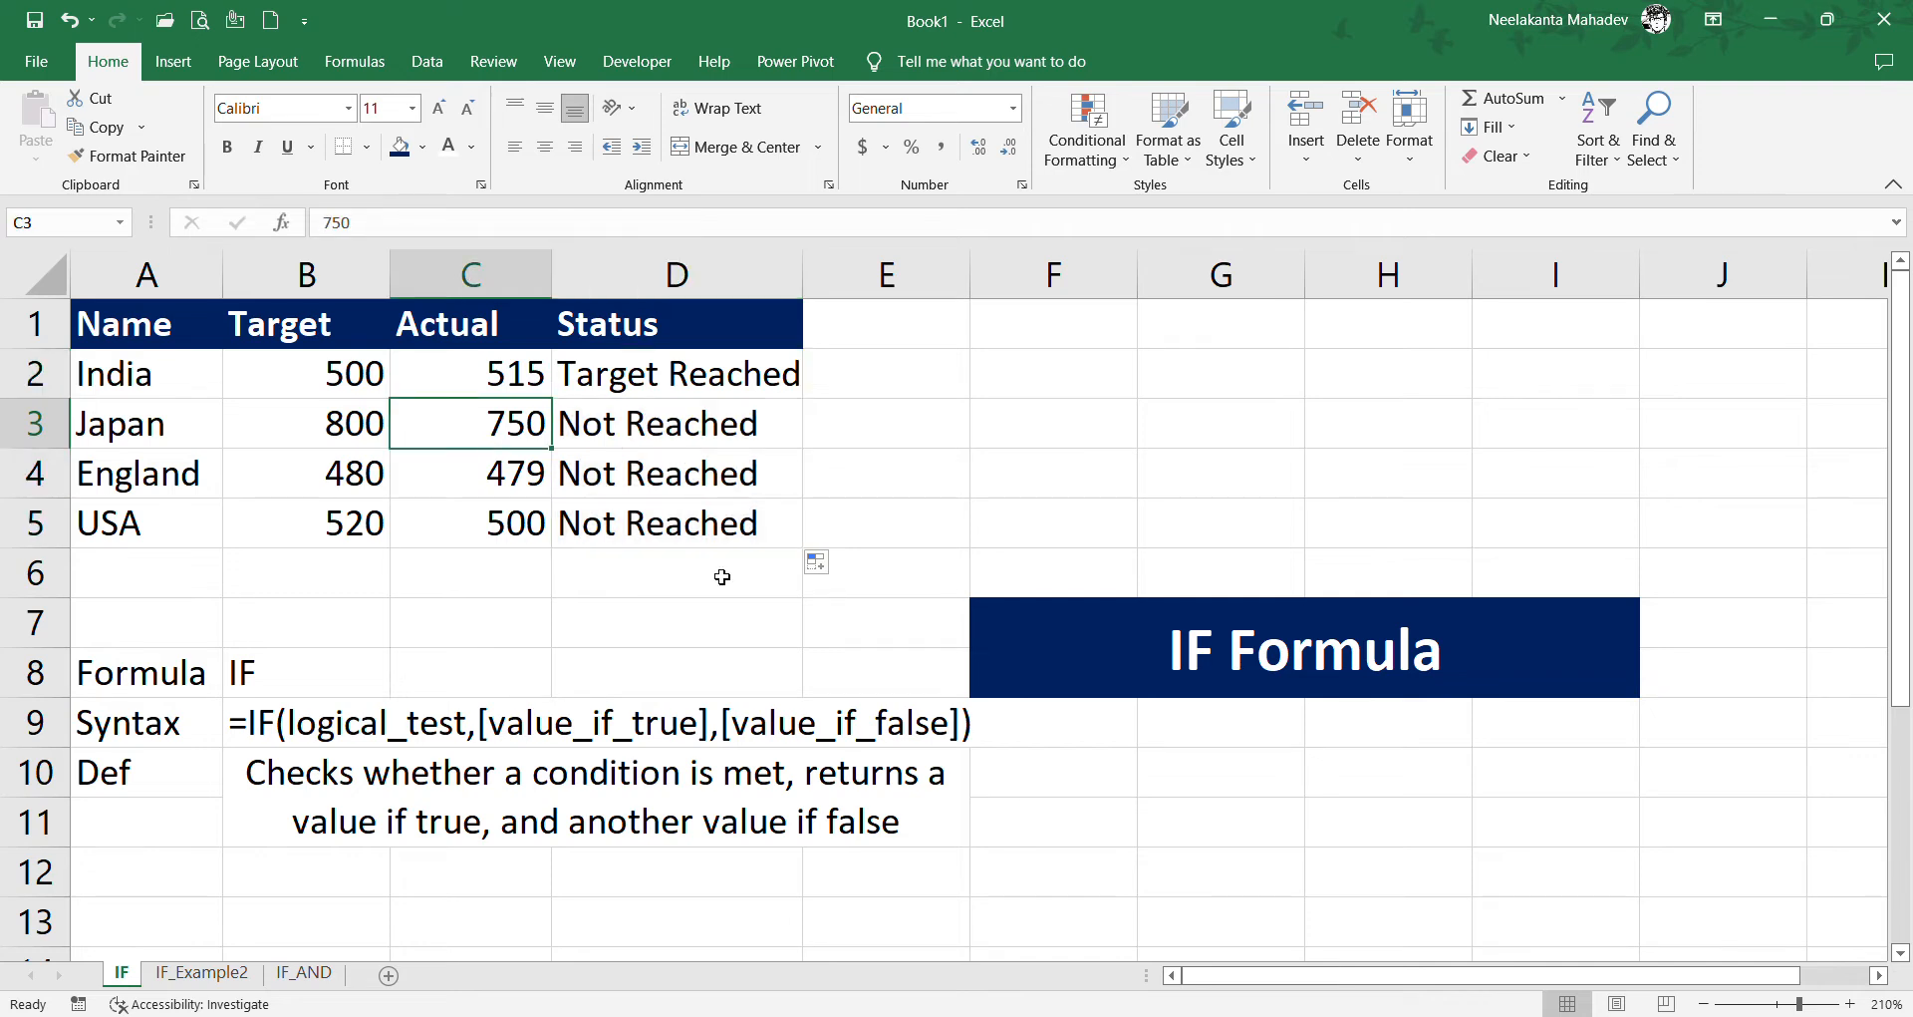
pyautogui.write('801')
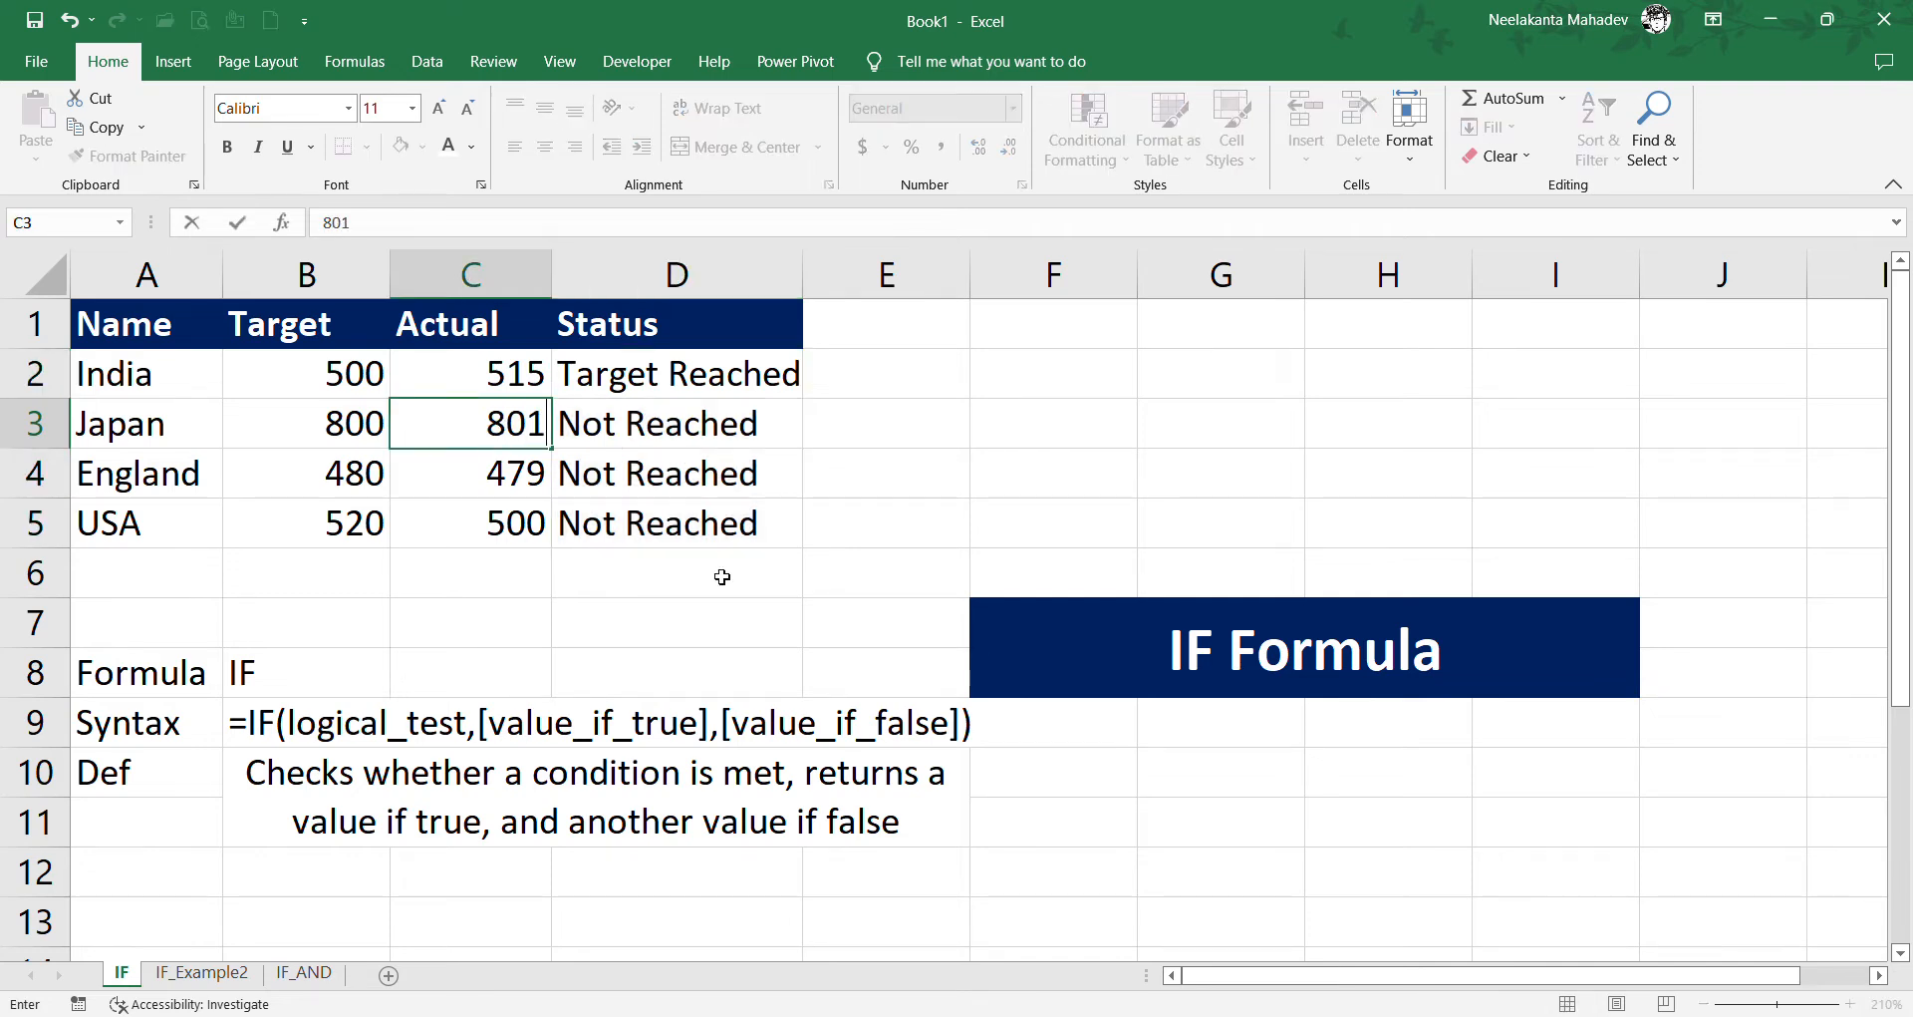
pyautogui.press('Return')
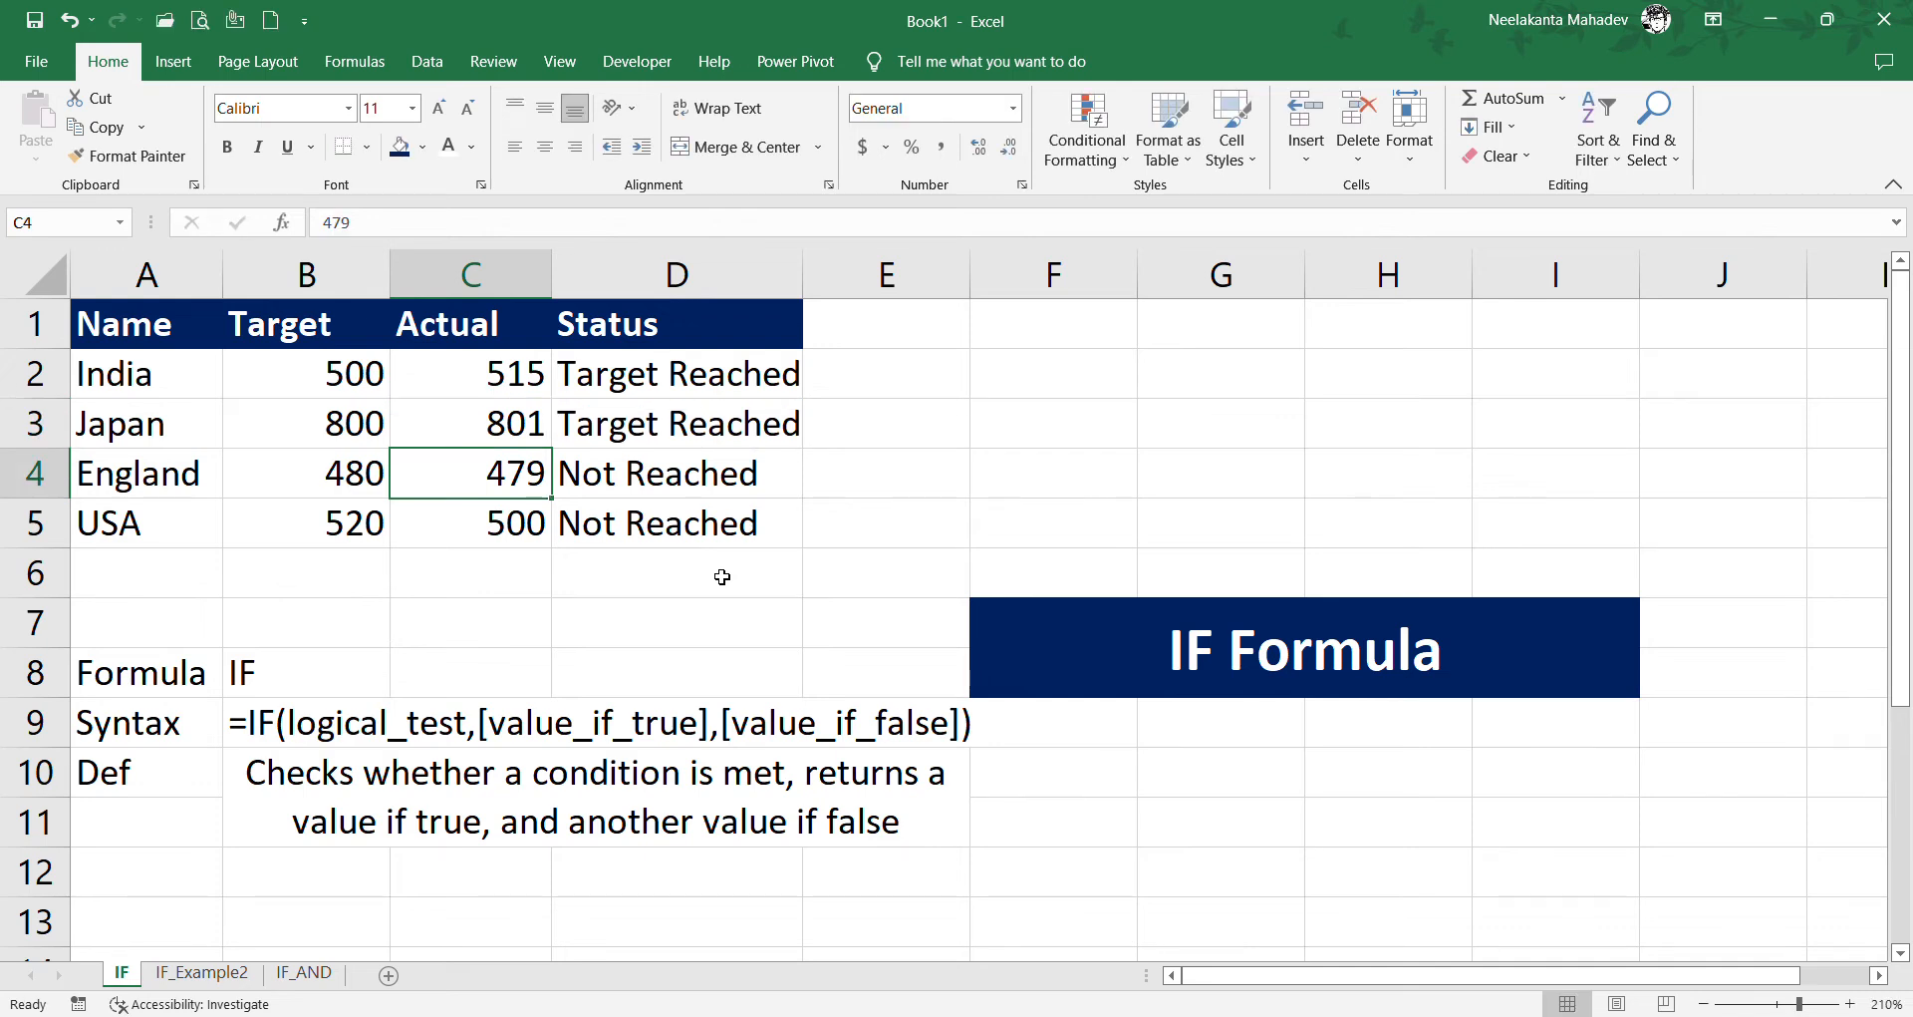
# Step: Review the IF formula in D2 and the cells it references
pyautogui.click(737, 394)
pyautogui.press('F2')
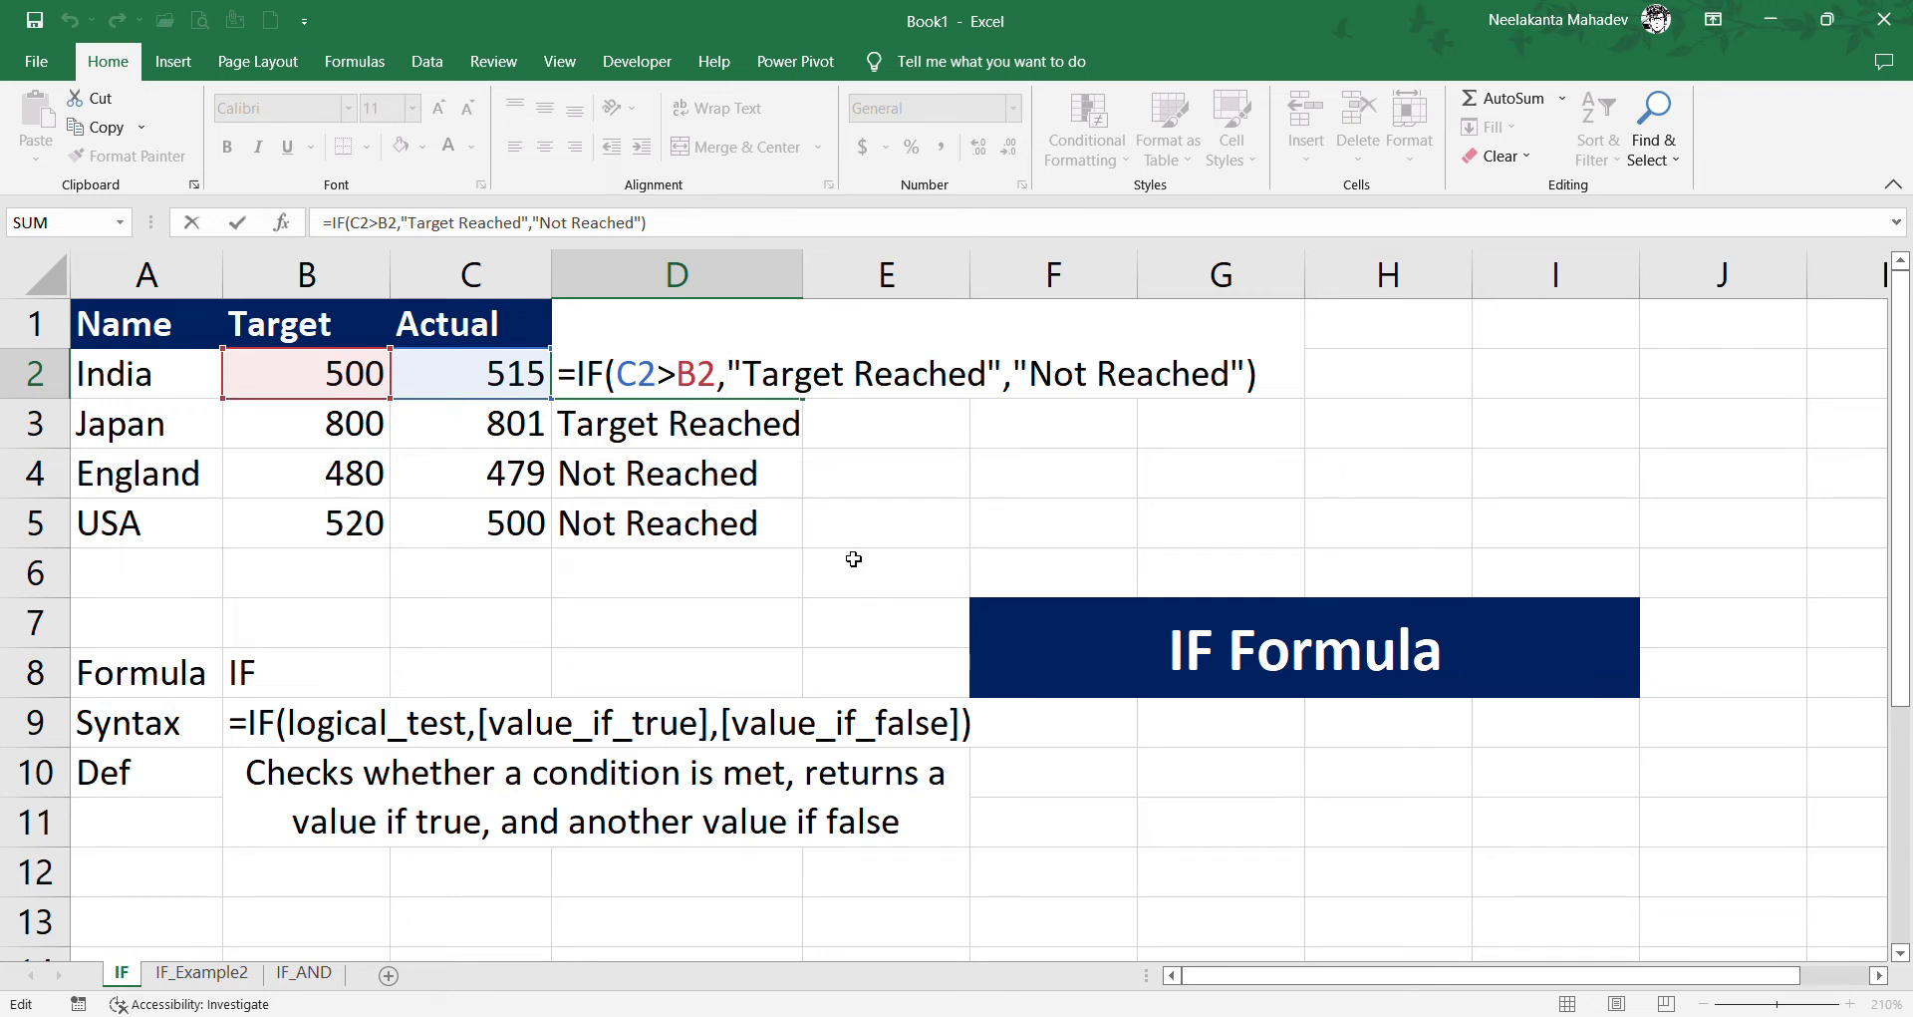
pyautogui.press('Return')
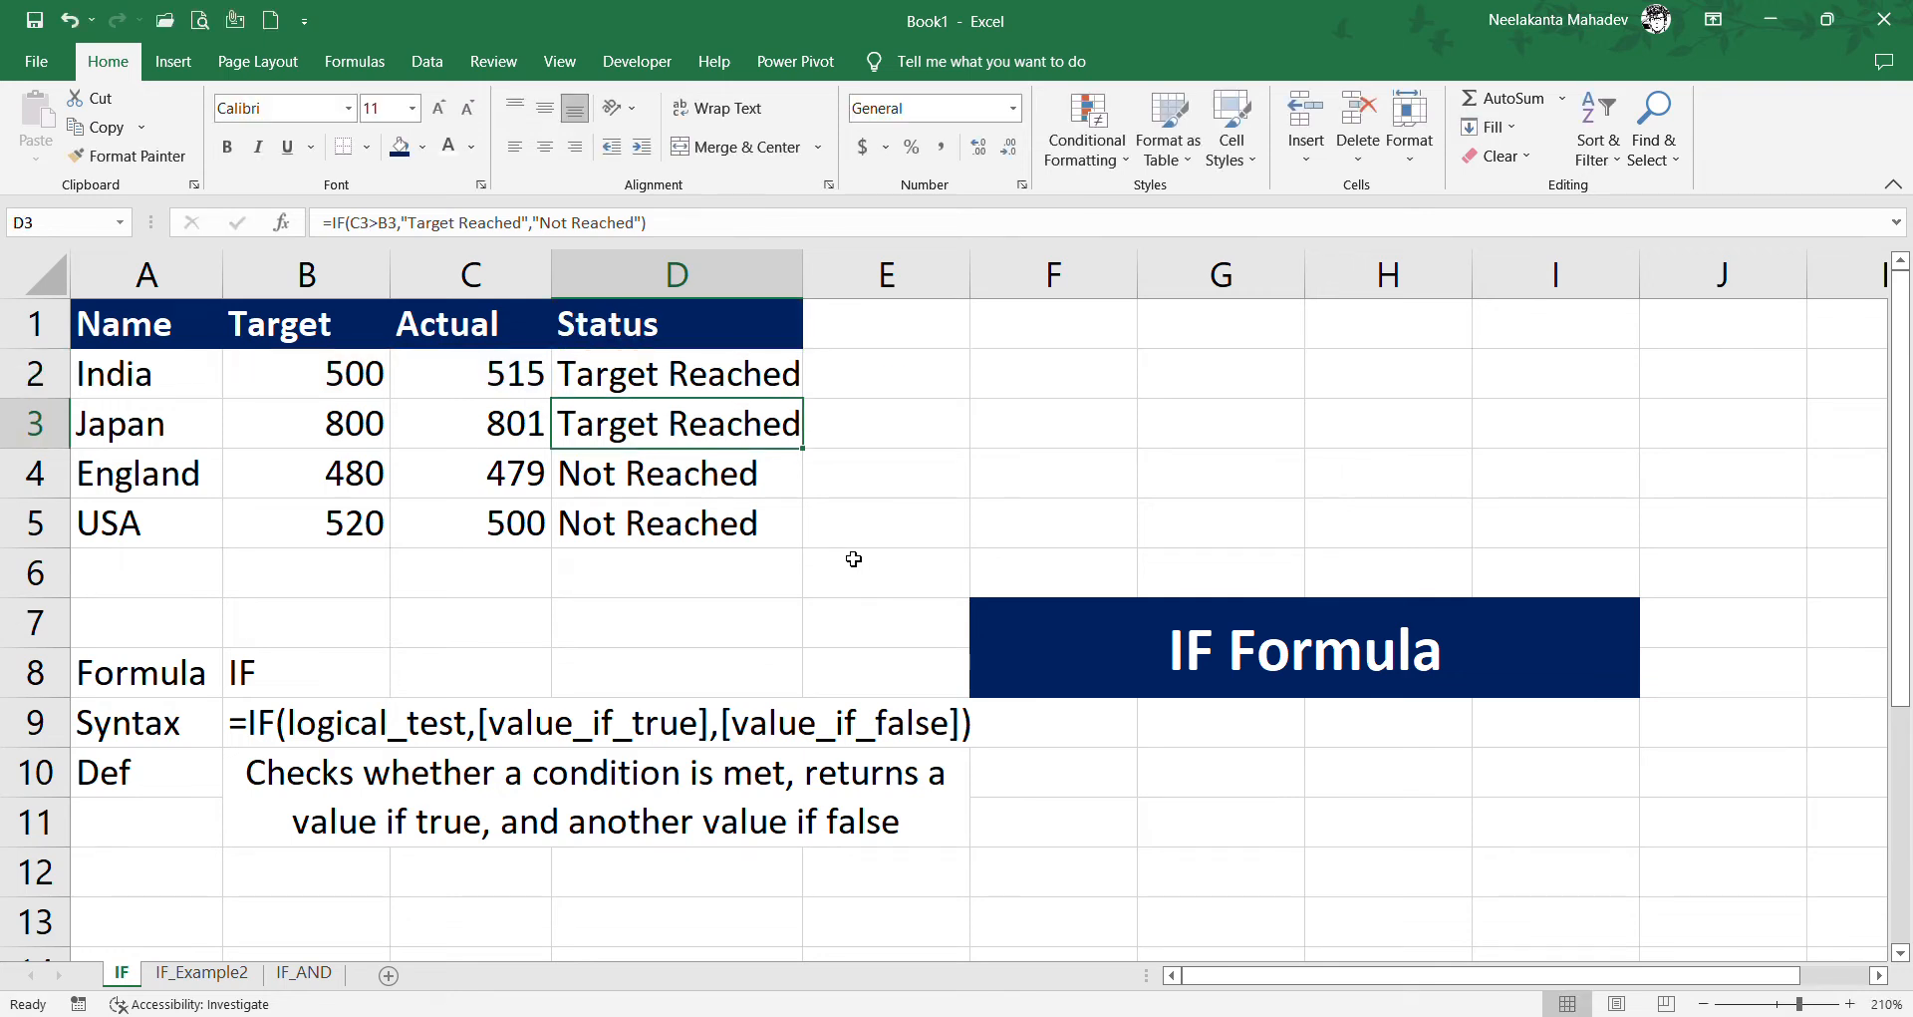
# Step: On the IF_Example2 sheet, start an IF formula in C2 that tests whether B2 is at least 35 (B2>=35)
pyautogui.hotkey('ctrl', 'pagedown')
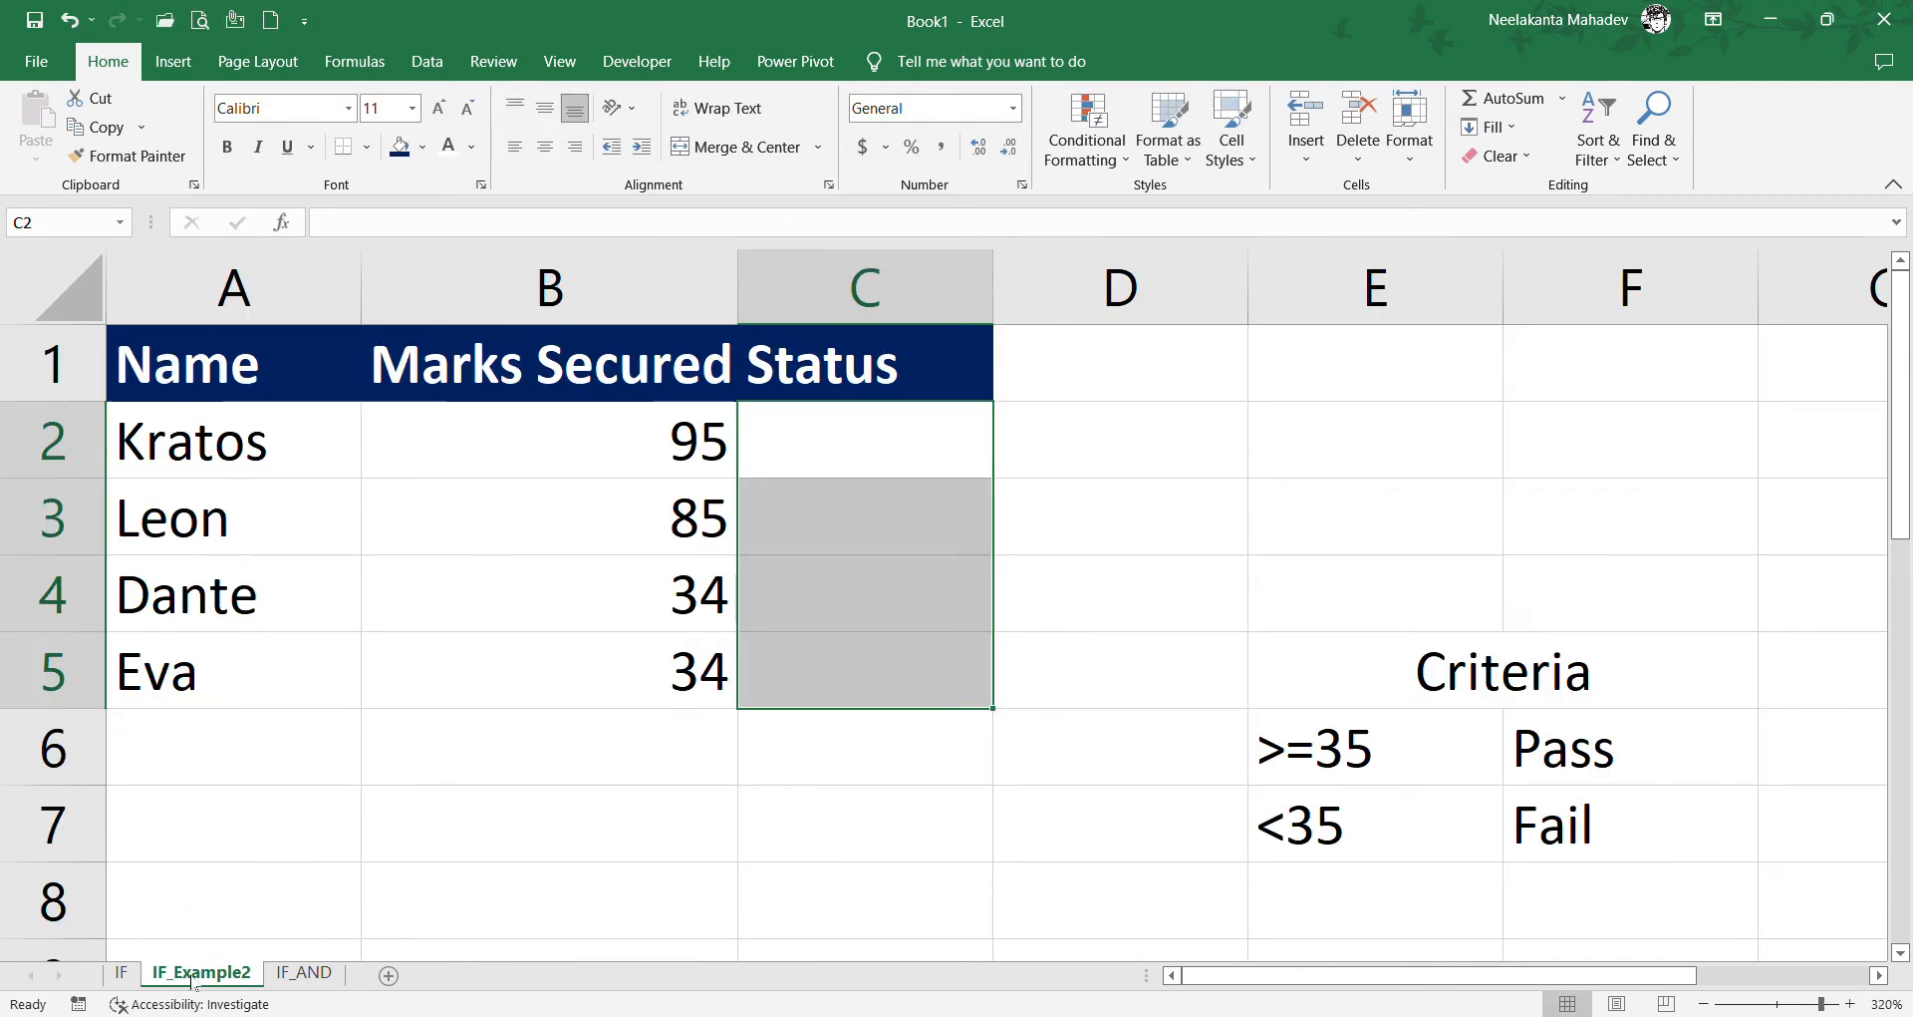
pyautogui.click(842, 436)
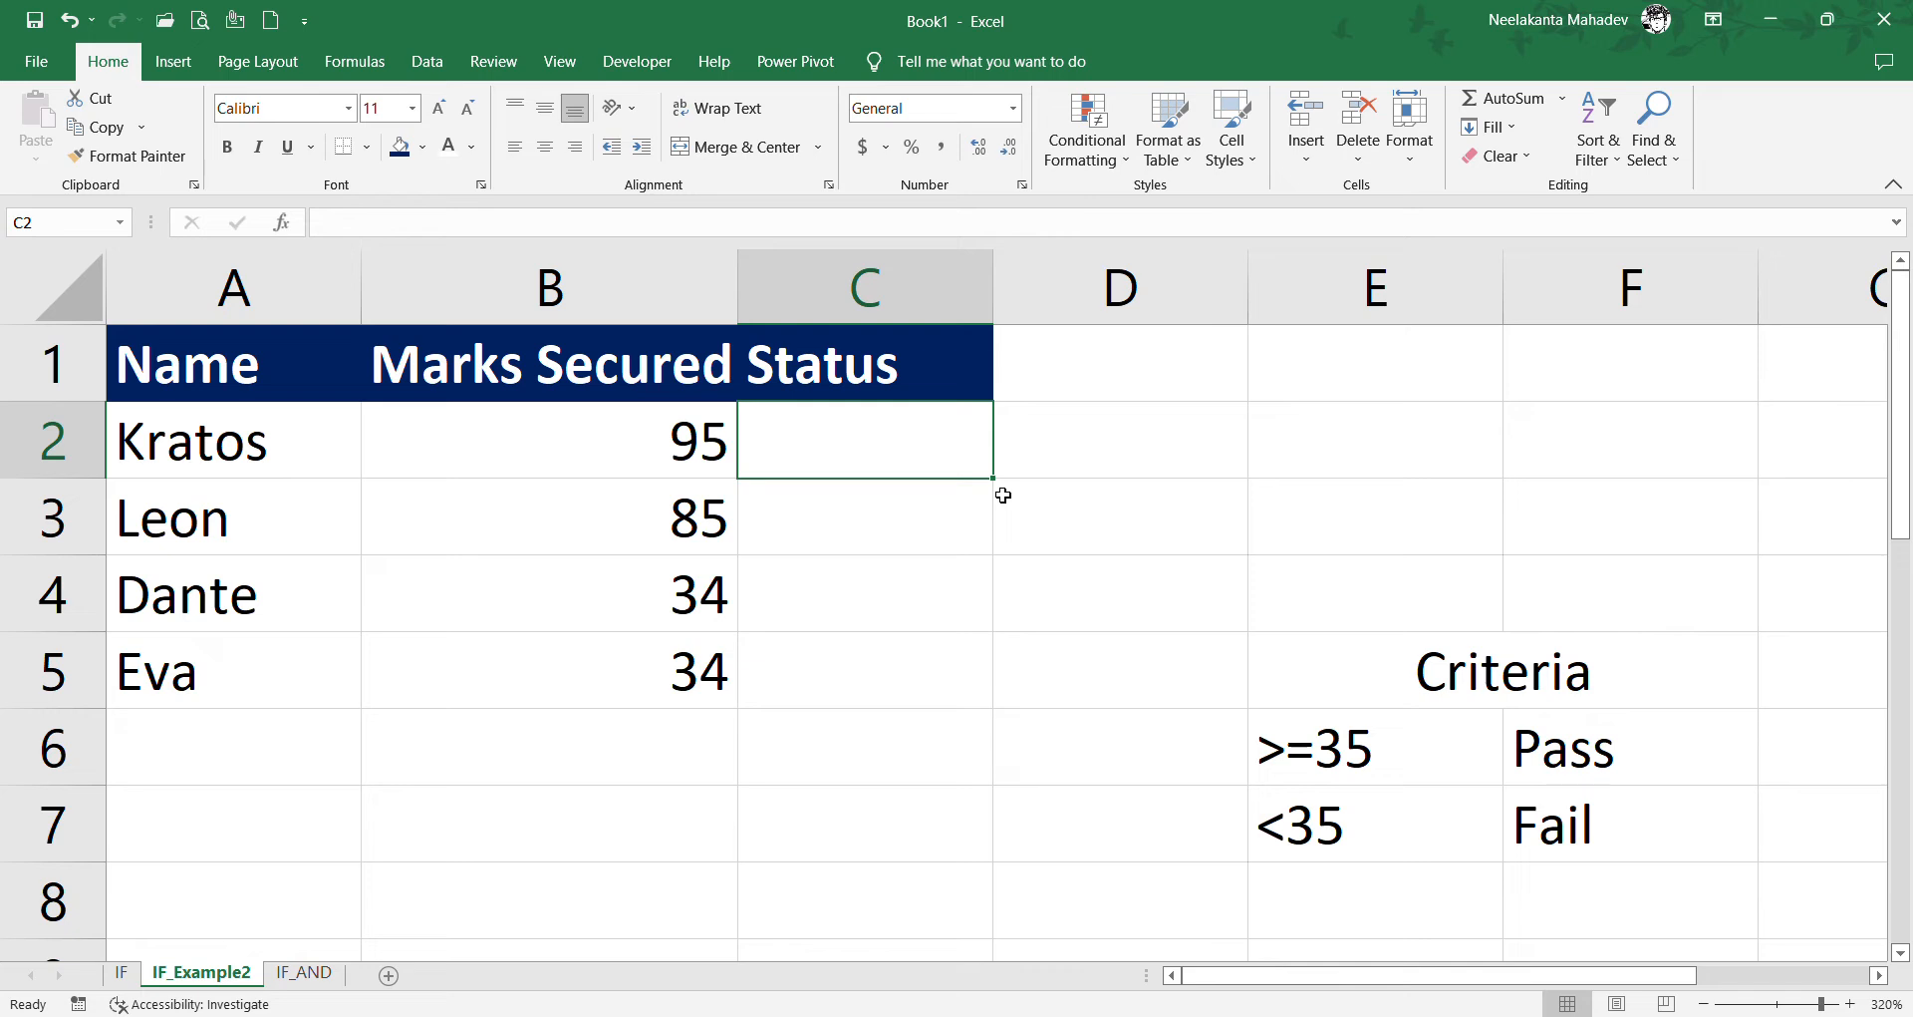
pyautogui.write('=')
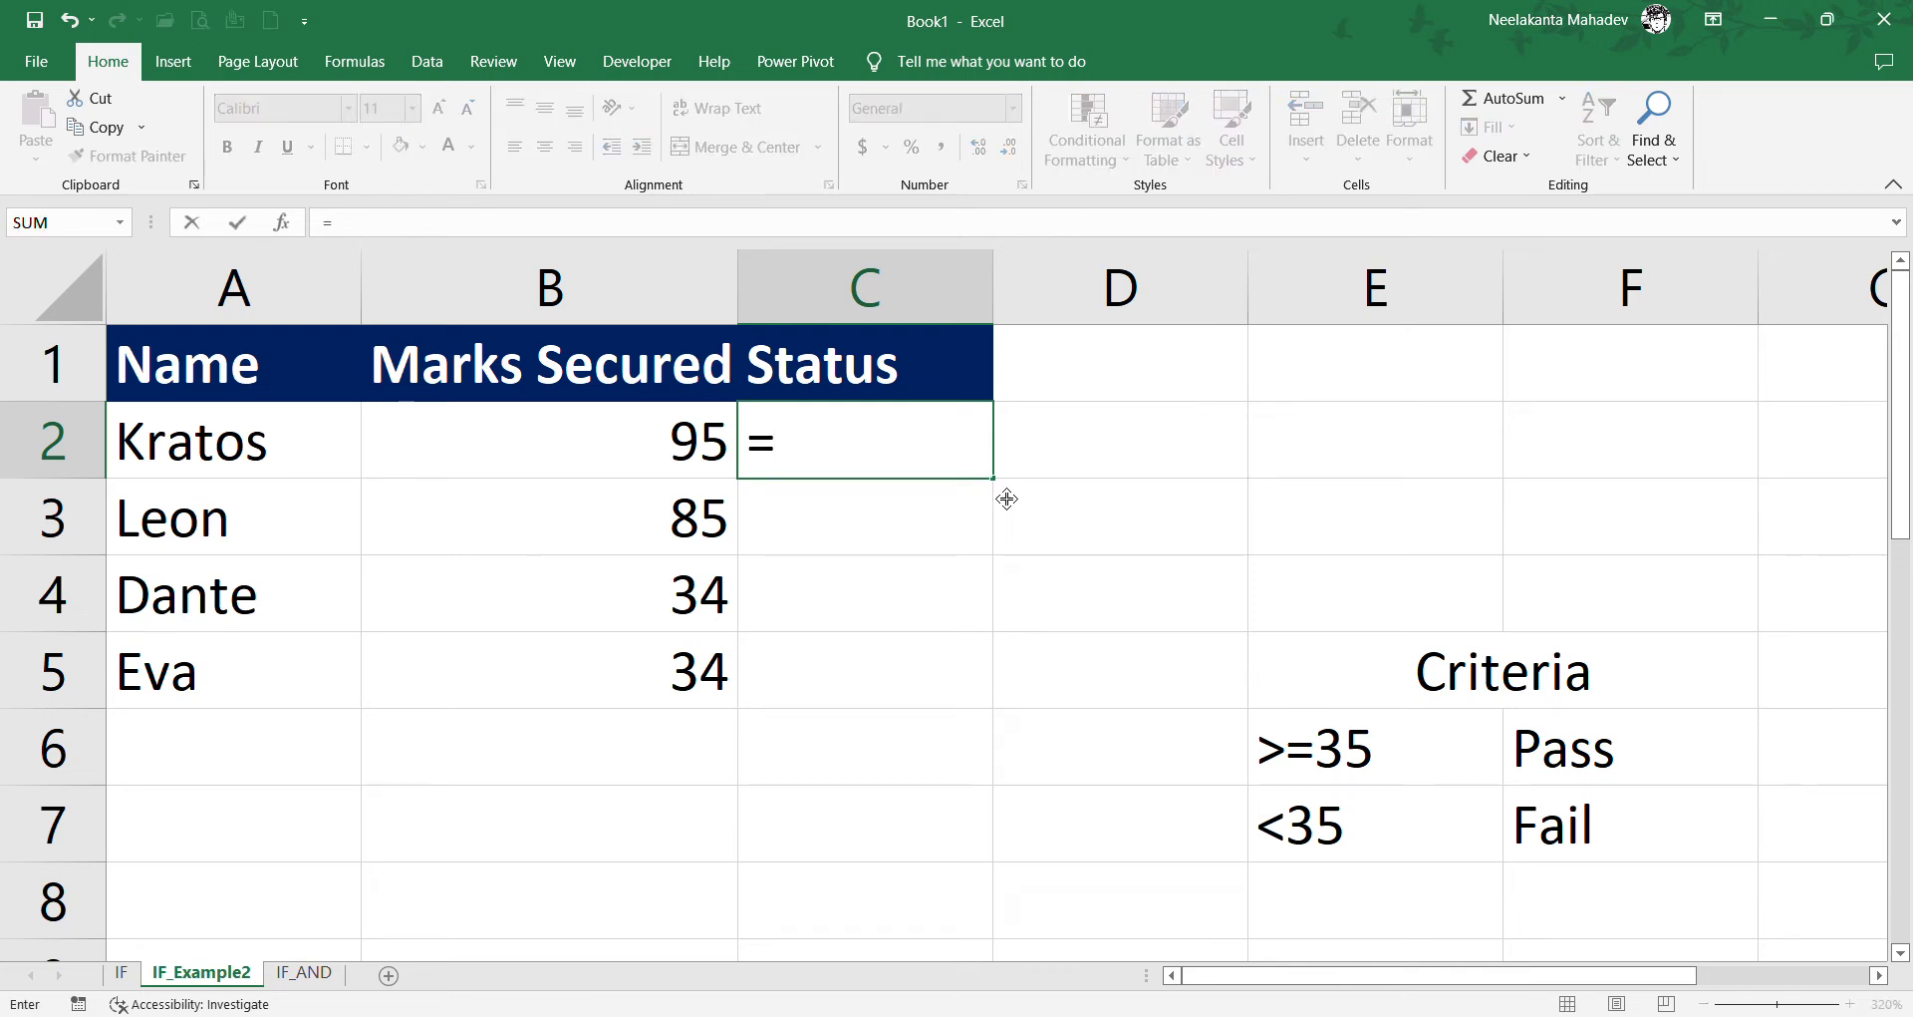
pyautogui.write('if(')
pyautogui.click(603, 458)
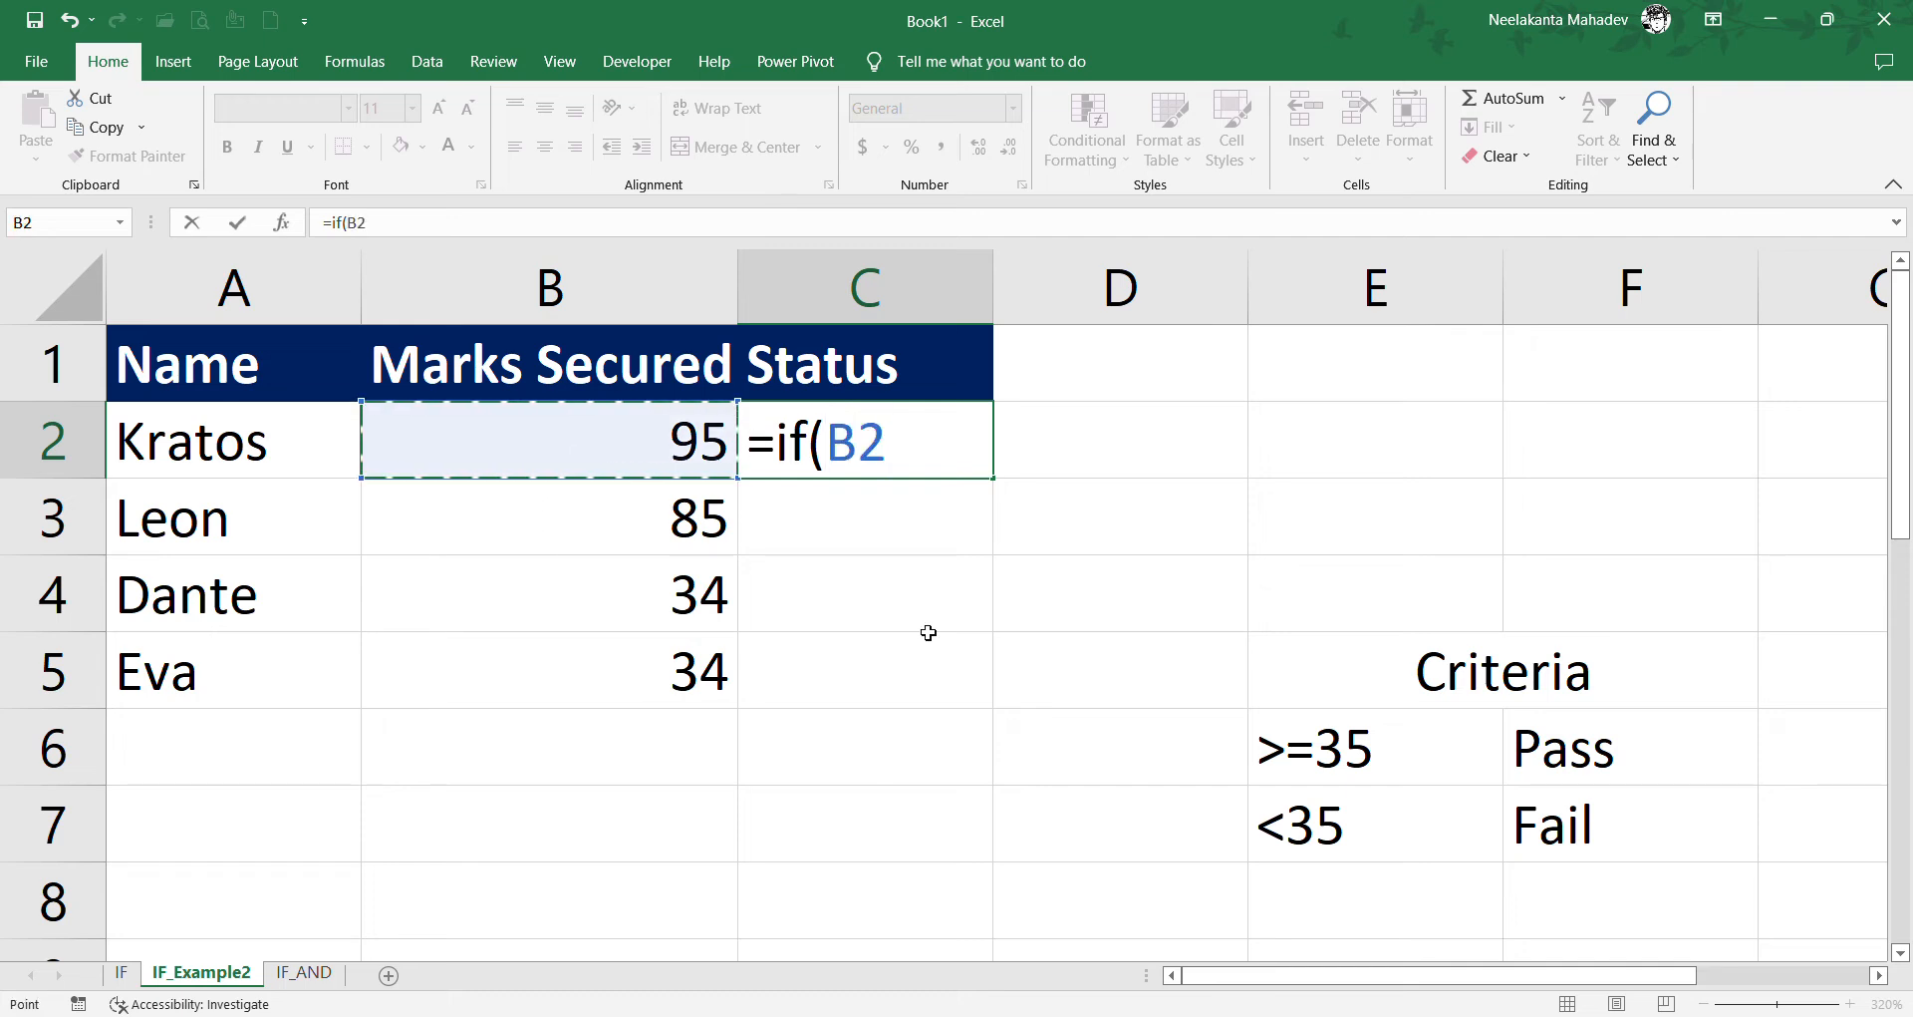
pyautogui.write('>=')
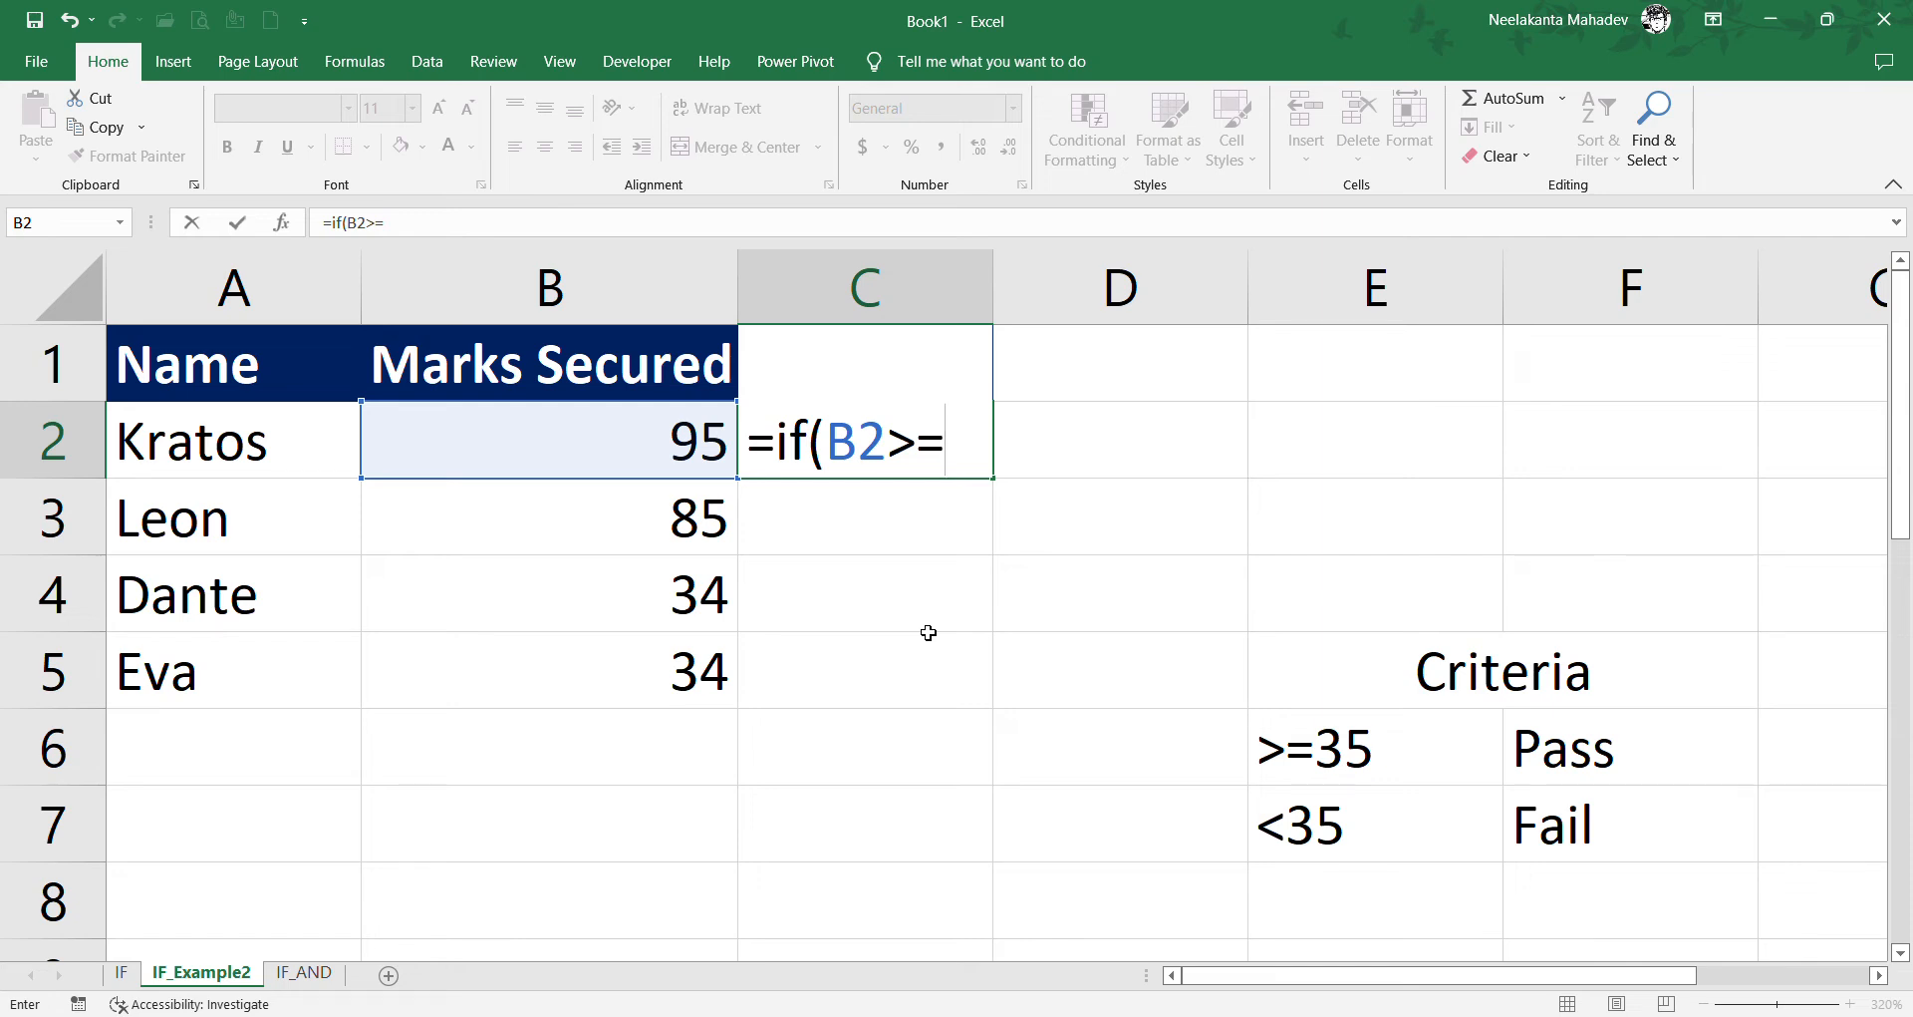
pyautogui.write('35')
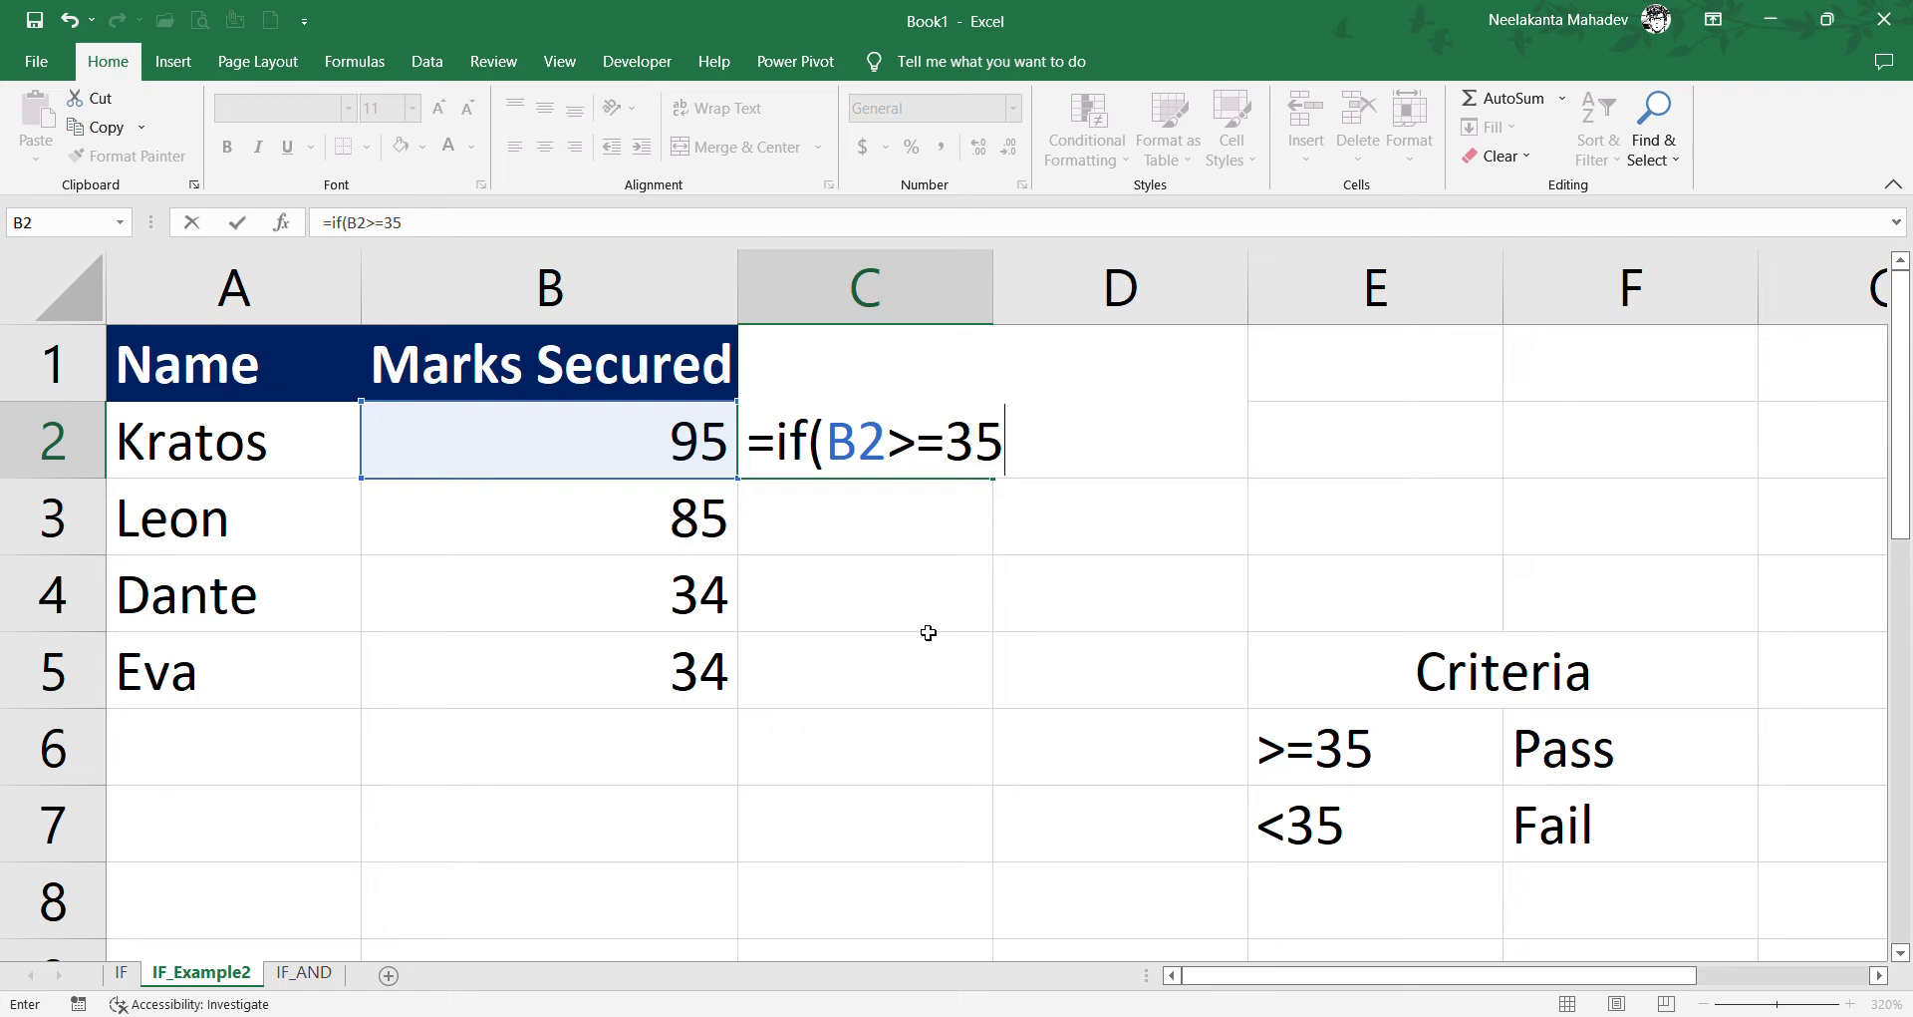
# Step: Complete the IF formula in C2 with "Pass" as the true result and "Failed" as the false result
pyautogui.write(',"Pass"')
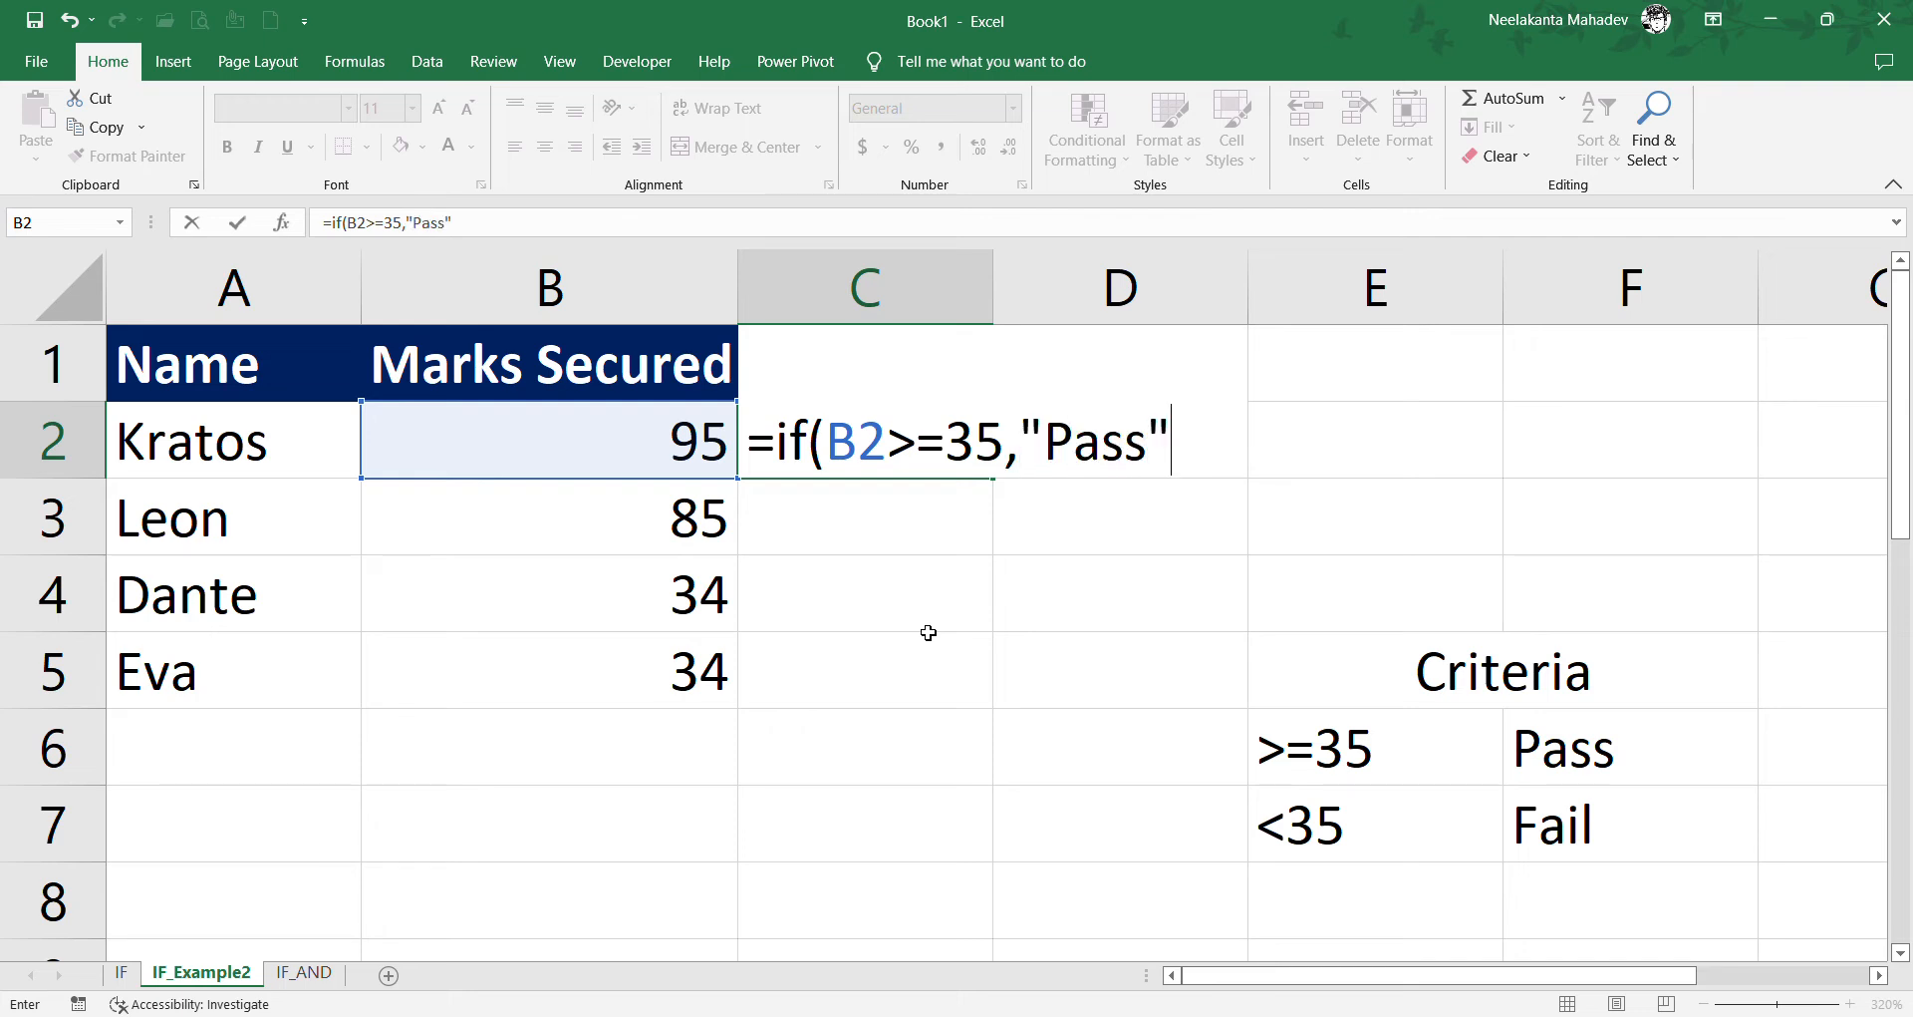
pyautogui.write(',')
pyautogui.write('"Fa')
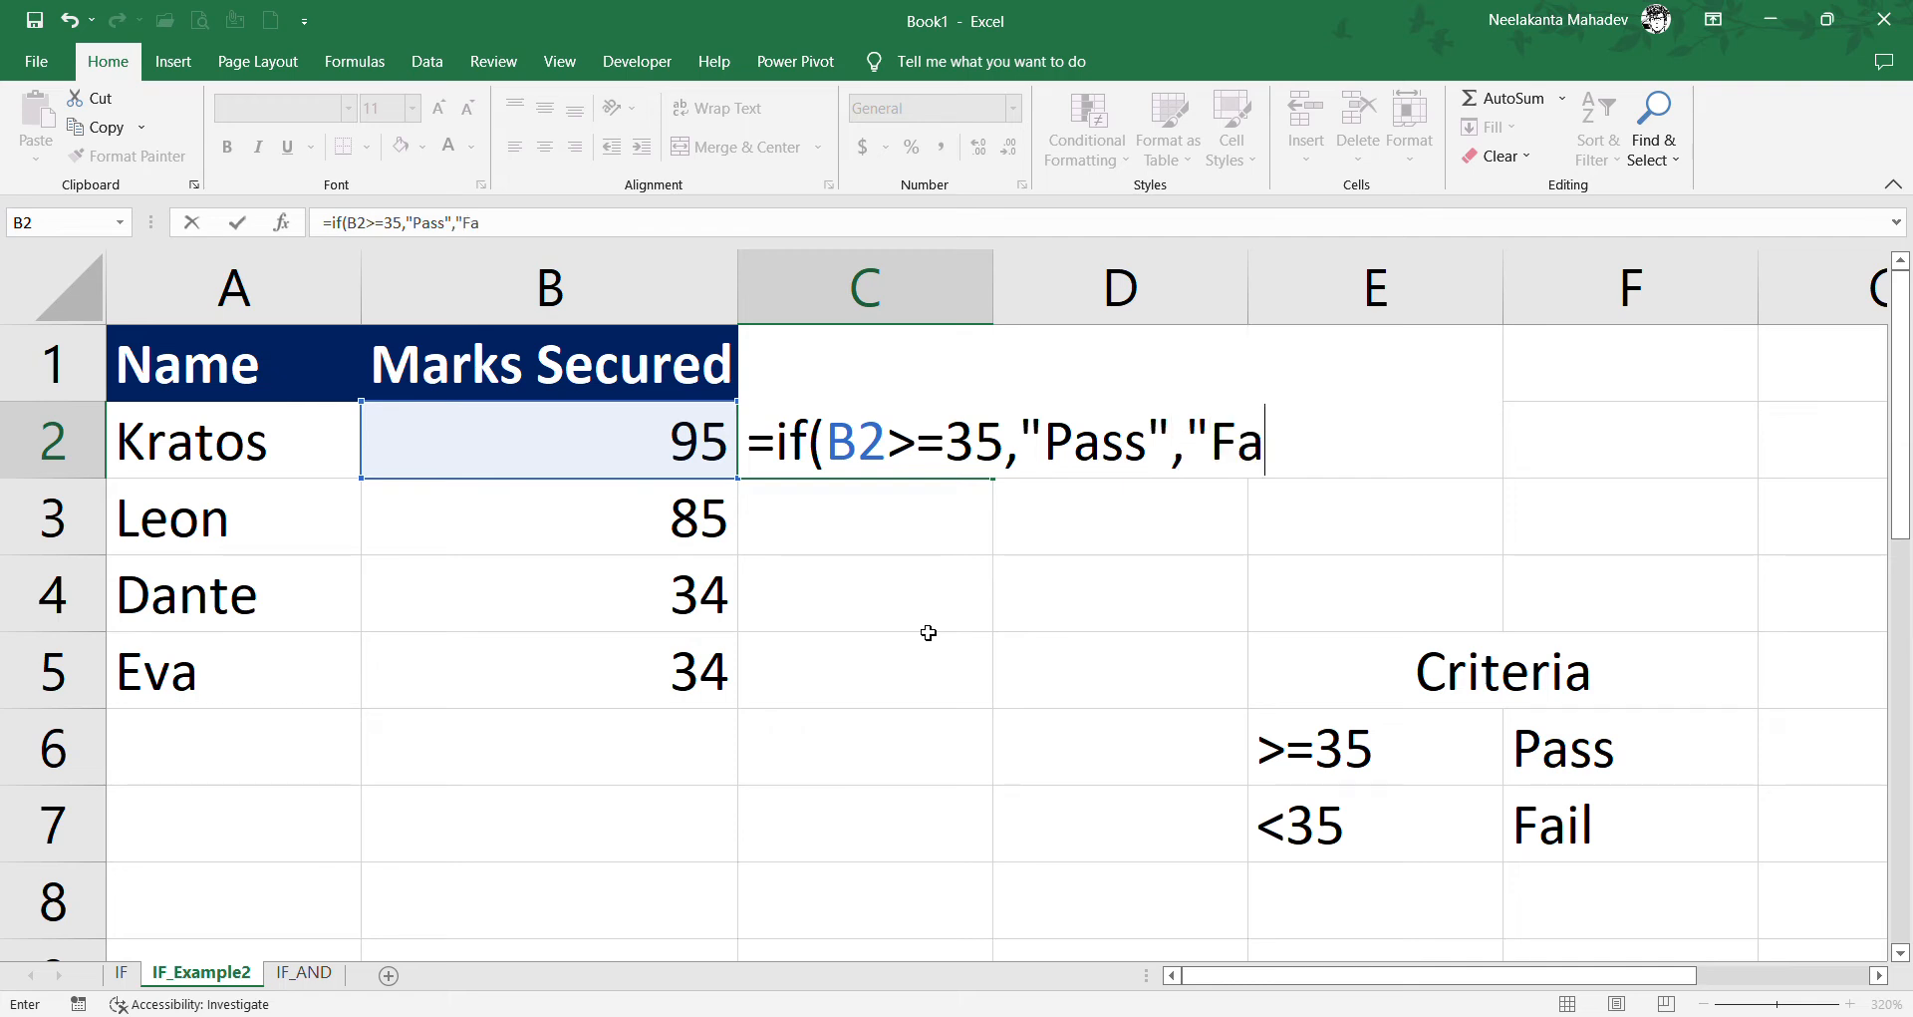
pyautogui.write('iled")')
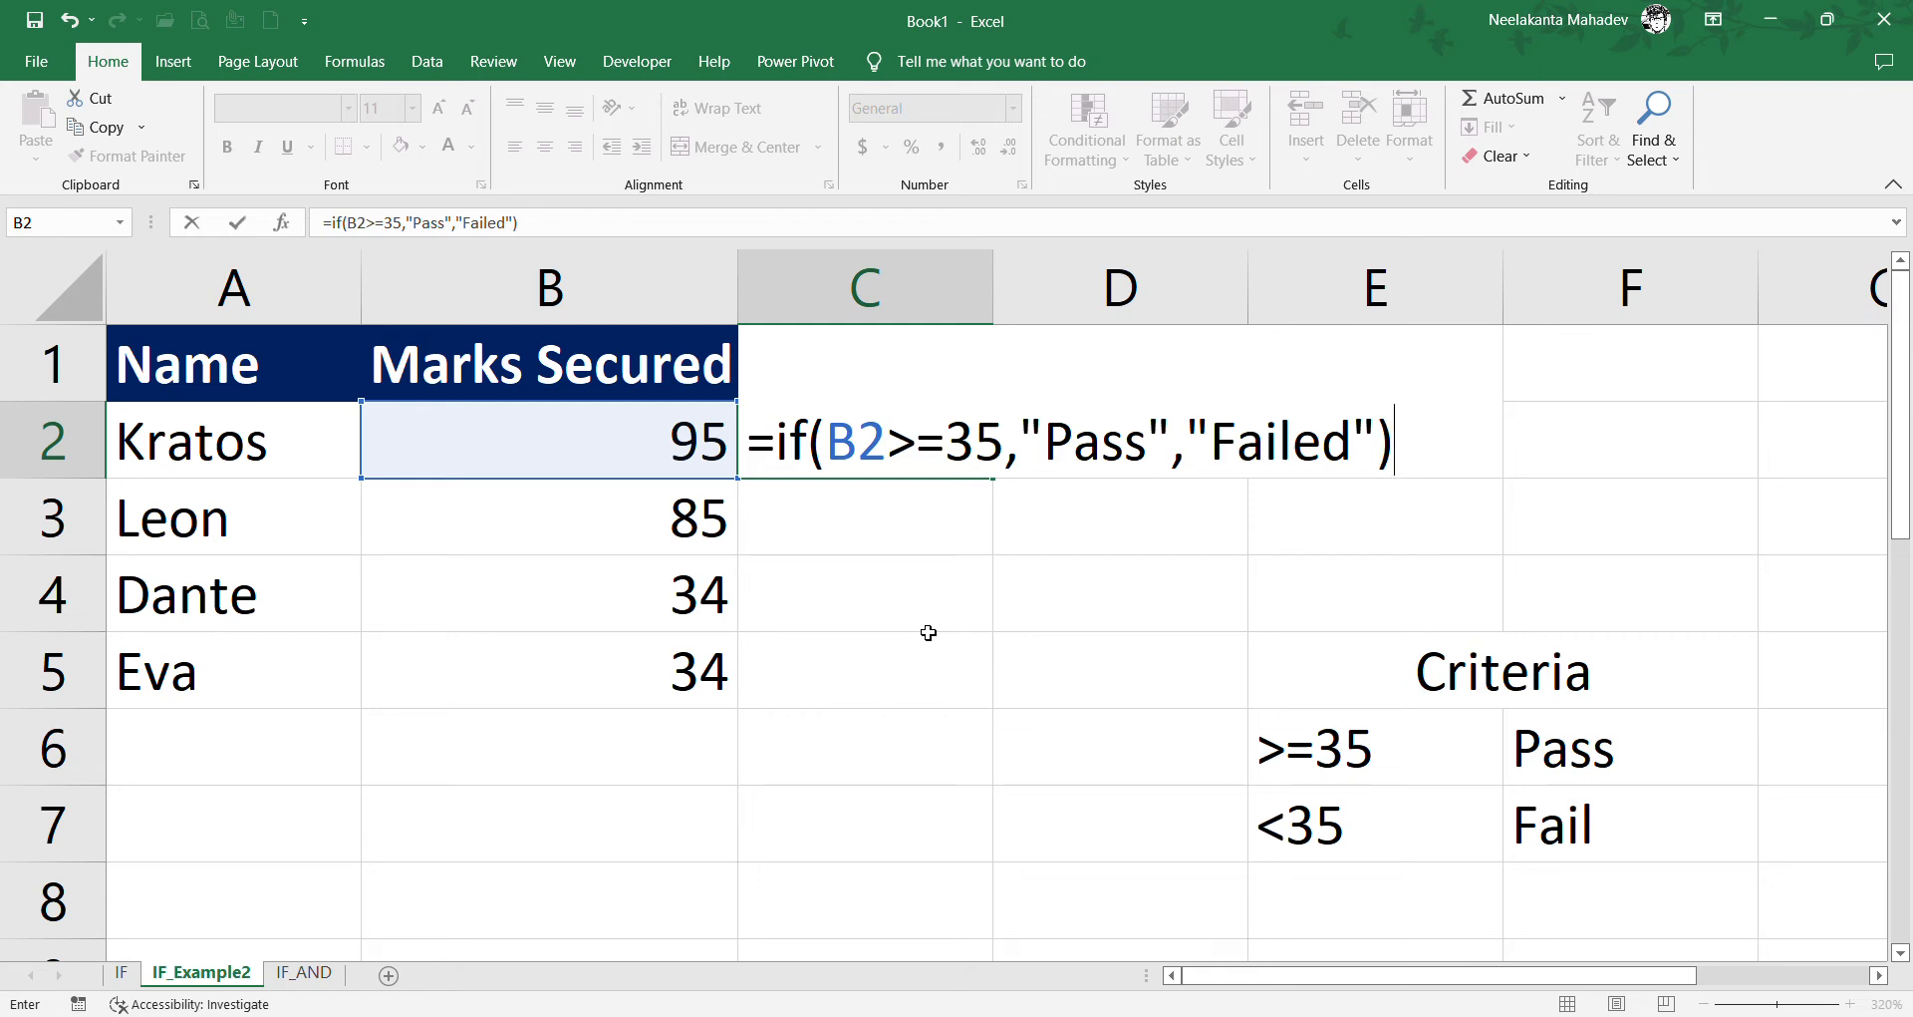
pyautogui.press('Return')
# Step: Fill the Status formula from C2 down to C5 and set the marks in B4 to 35
pyautogui.click(897, 470)
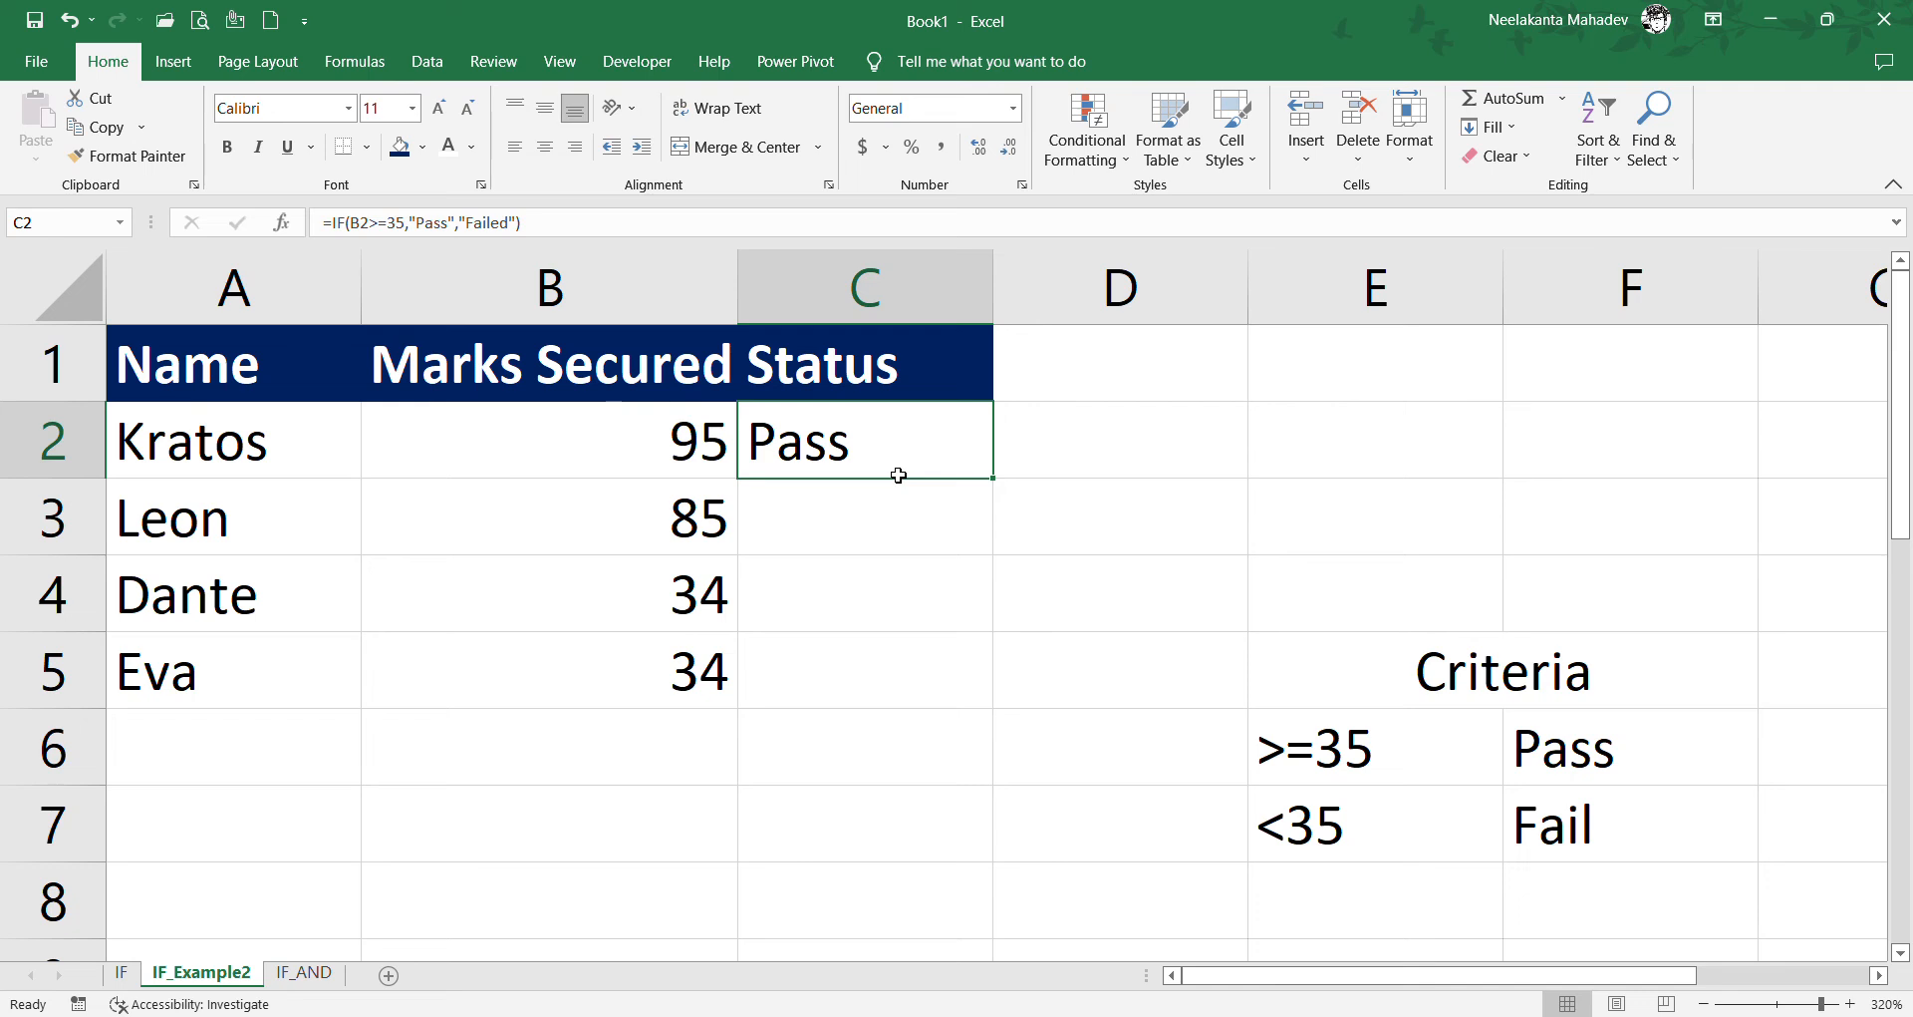
pyautogui.moveTo(991, 482); pyautogui.dragTo(995, 697)
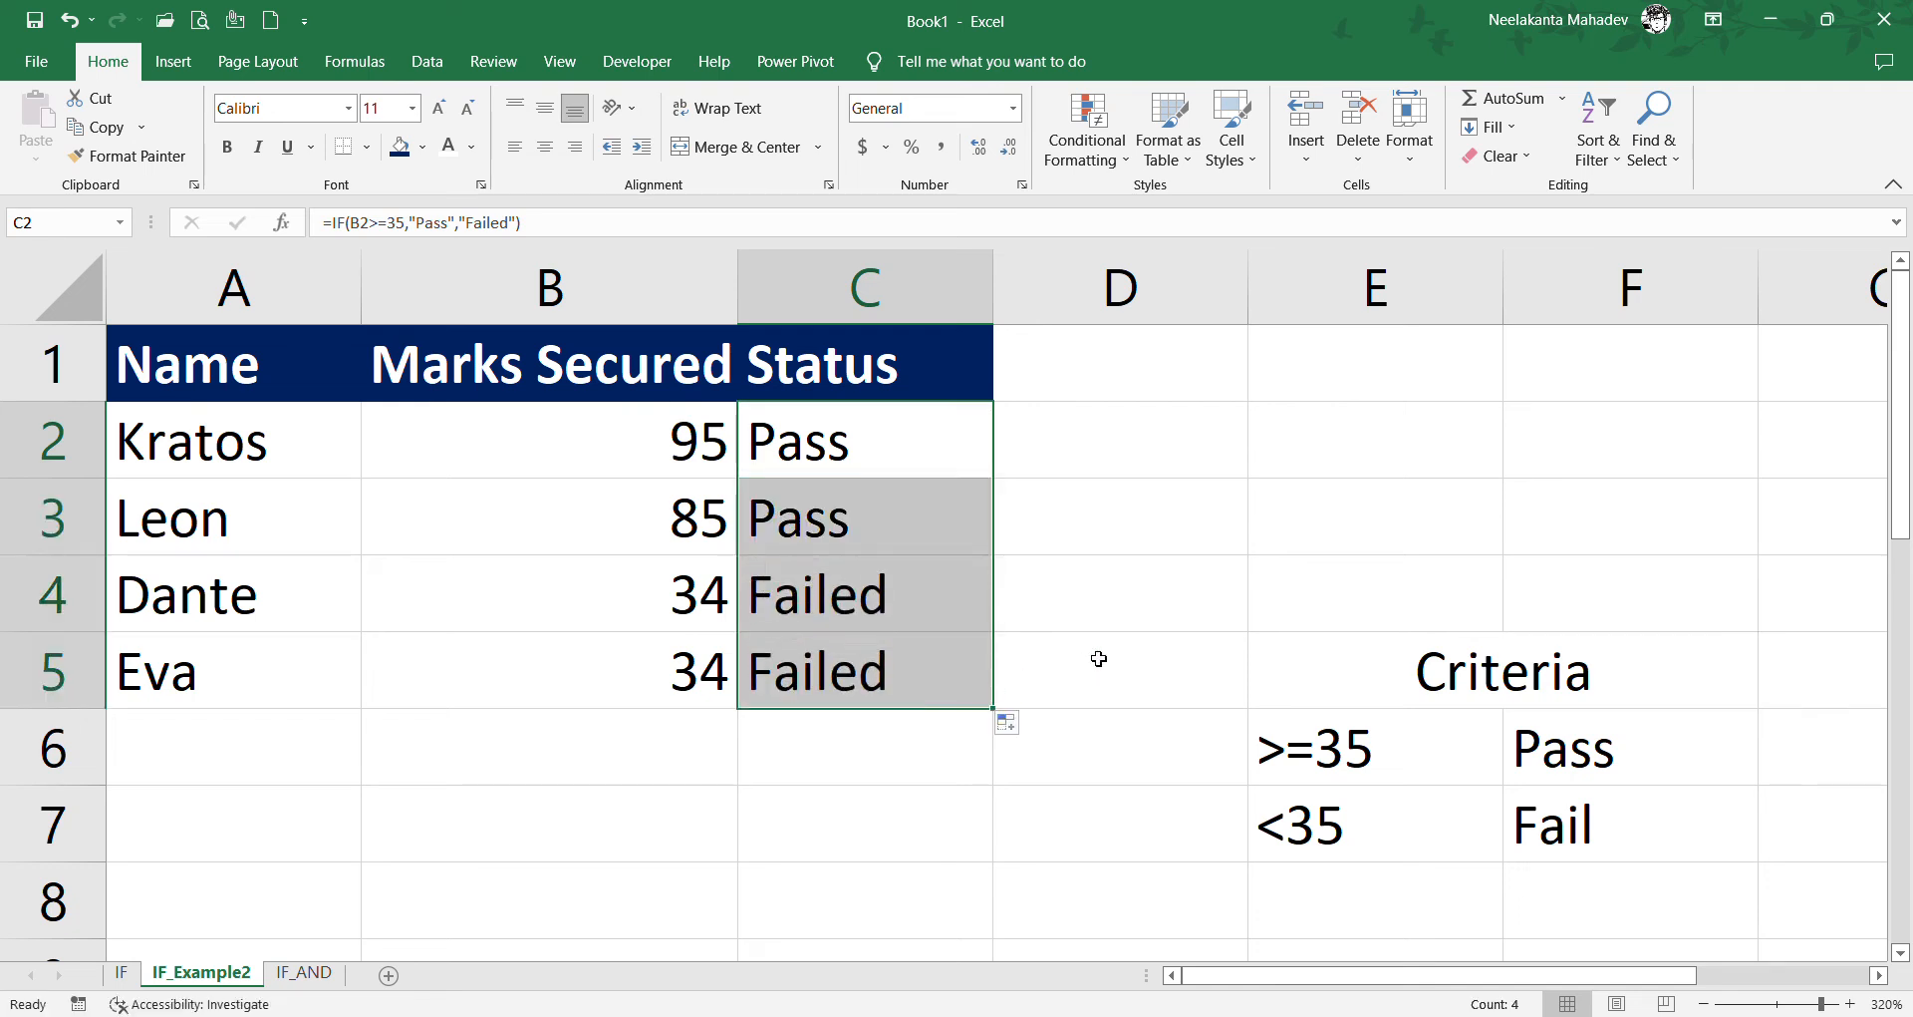
pyautogui.click(704, 610)
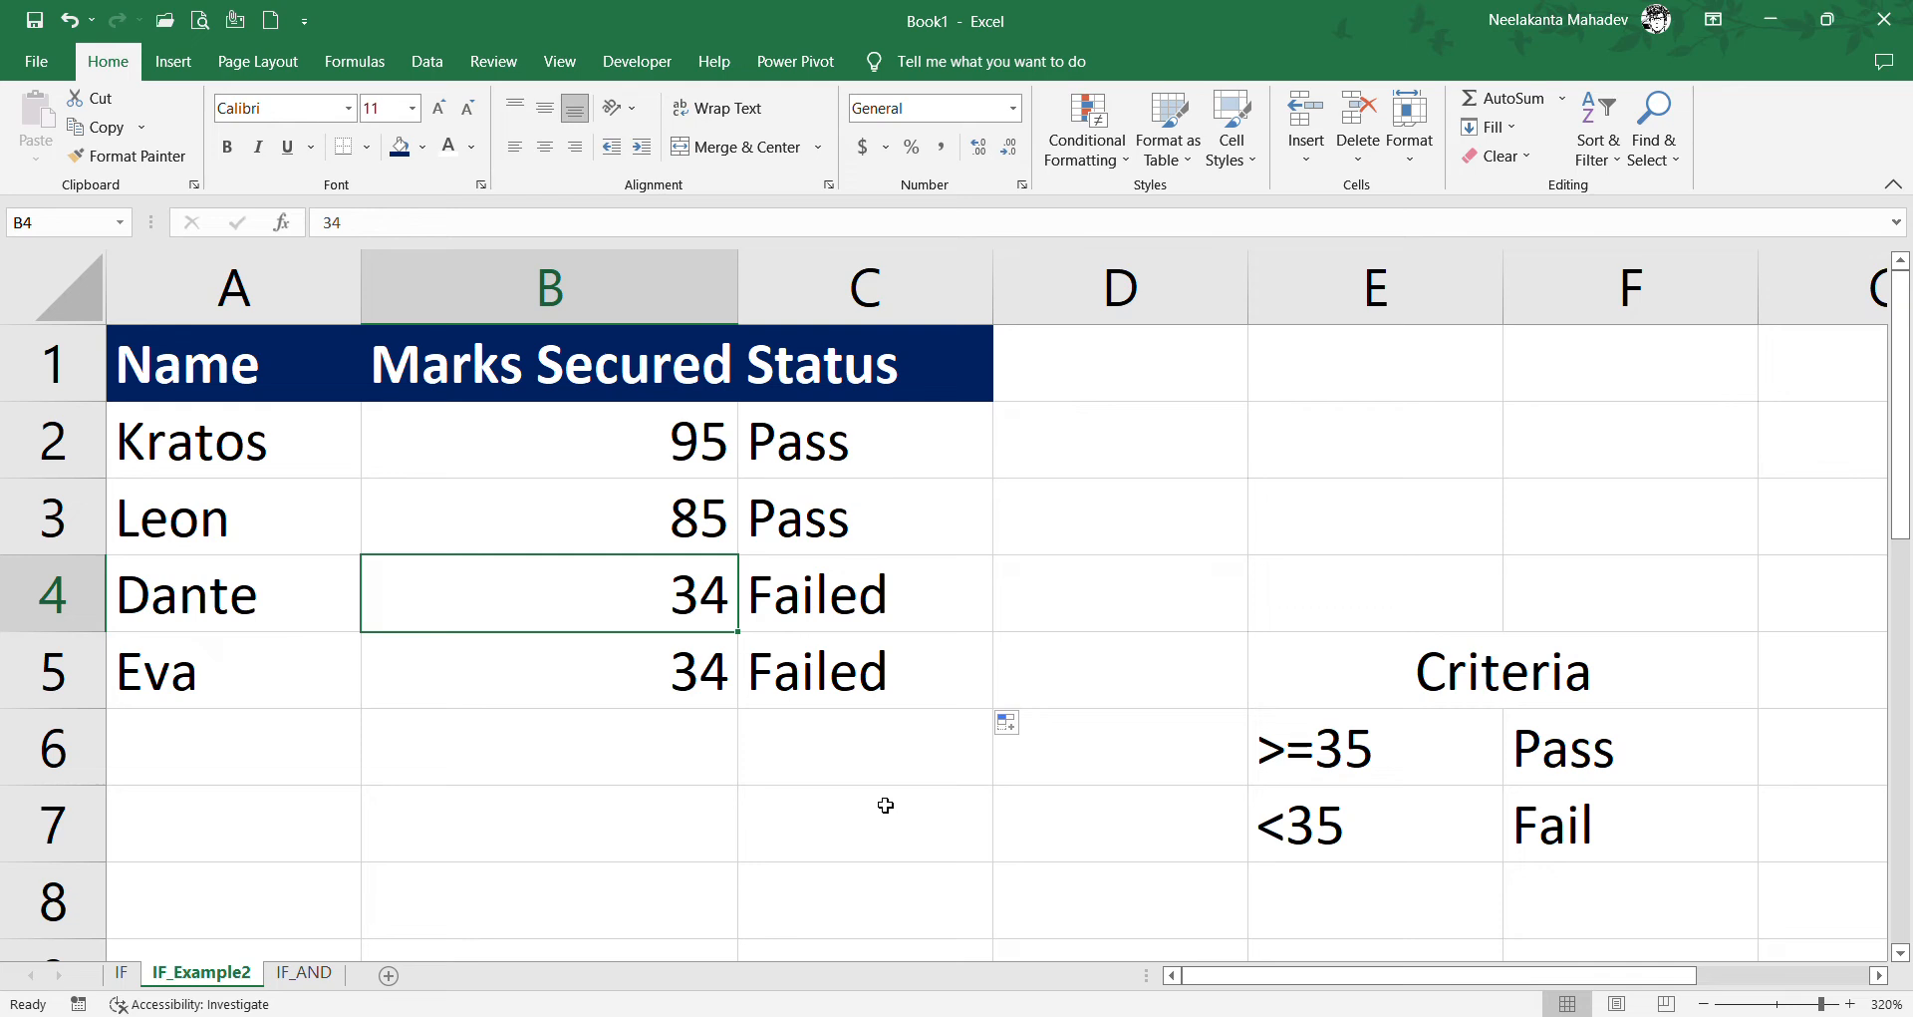
pyautogui.write('35')
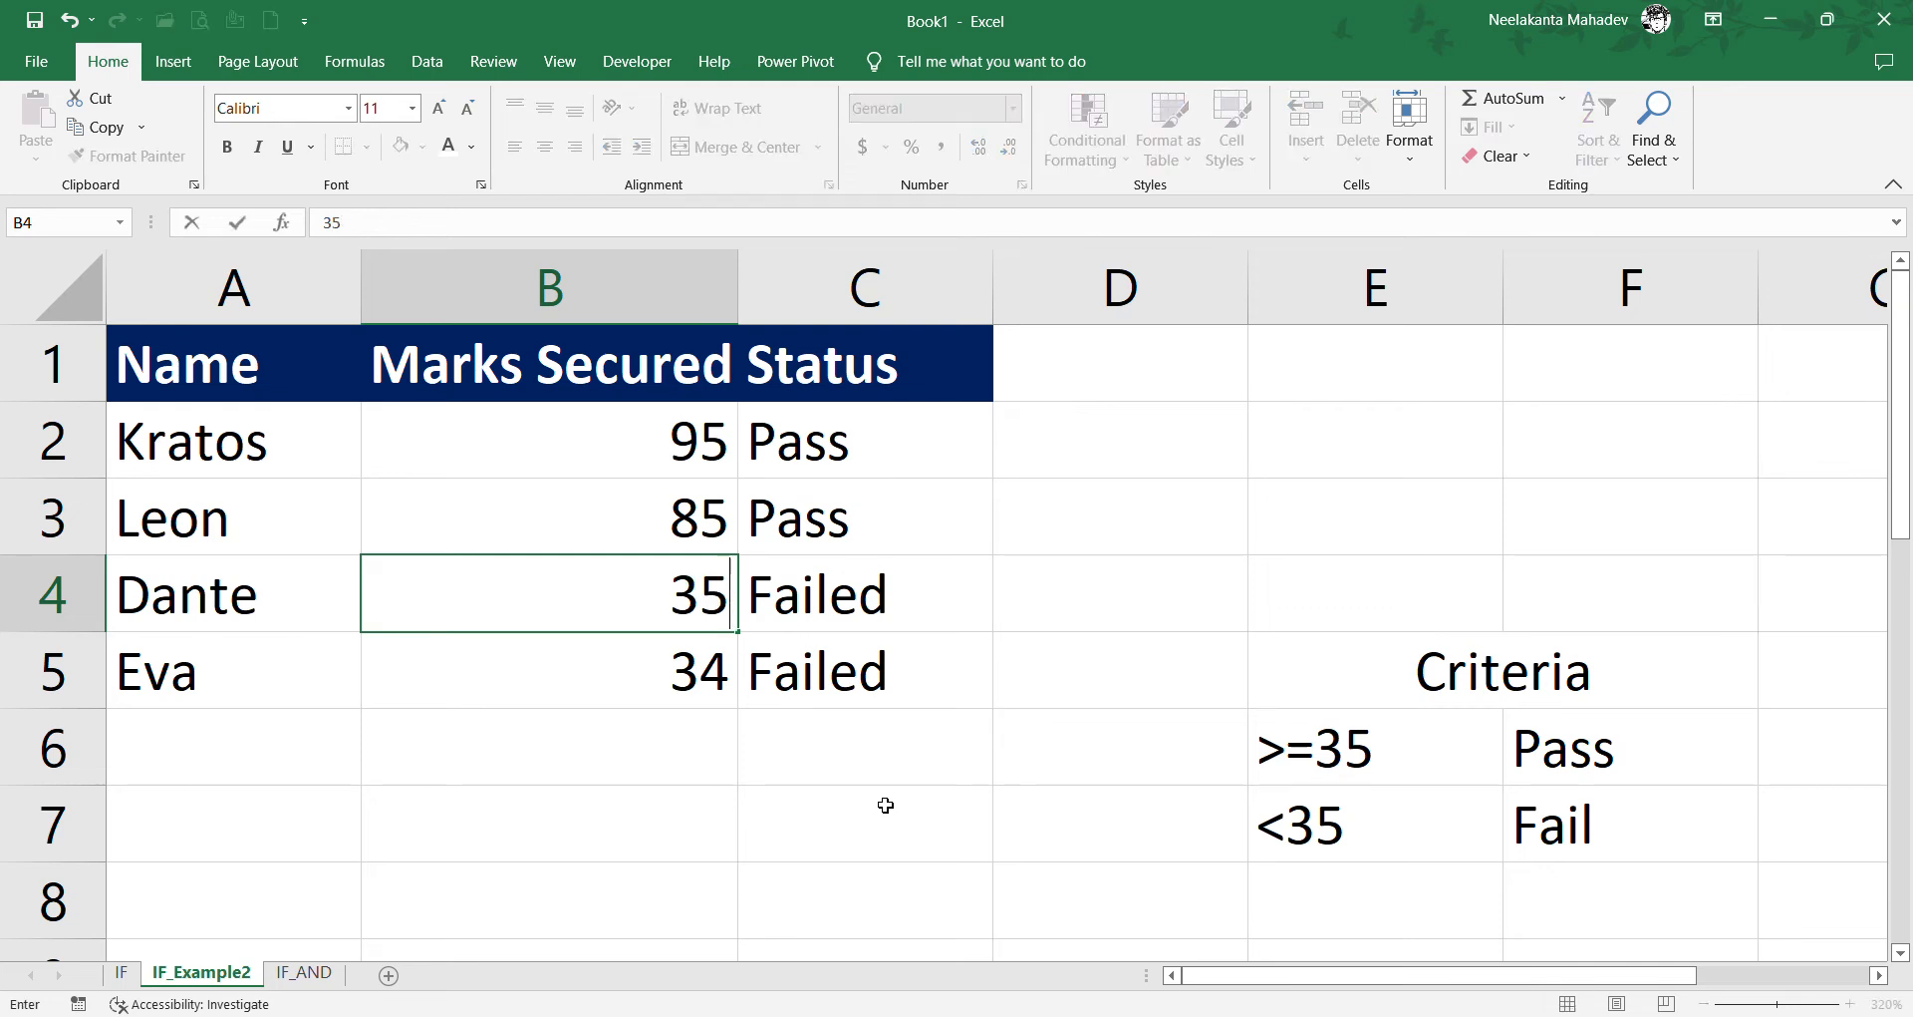
pyautogui.press('Return')
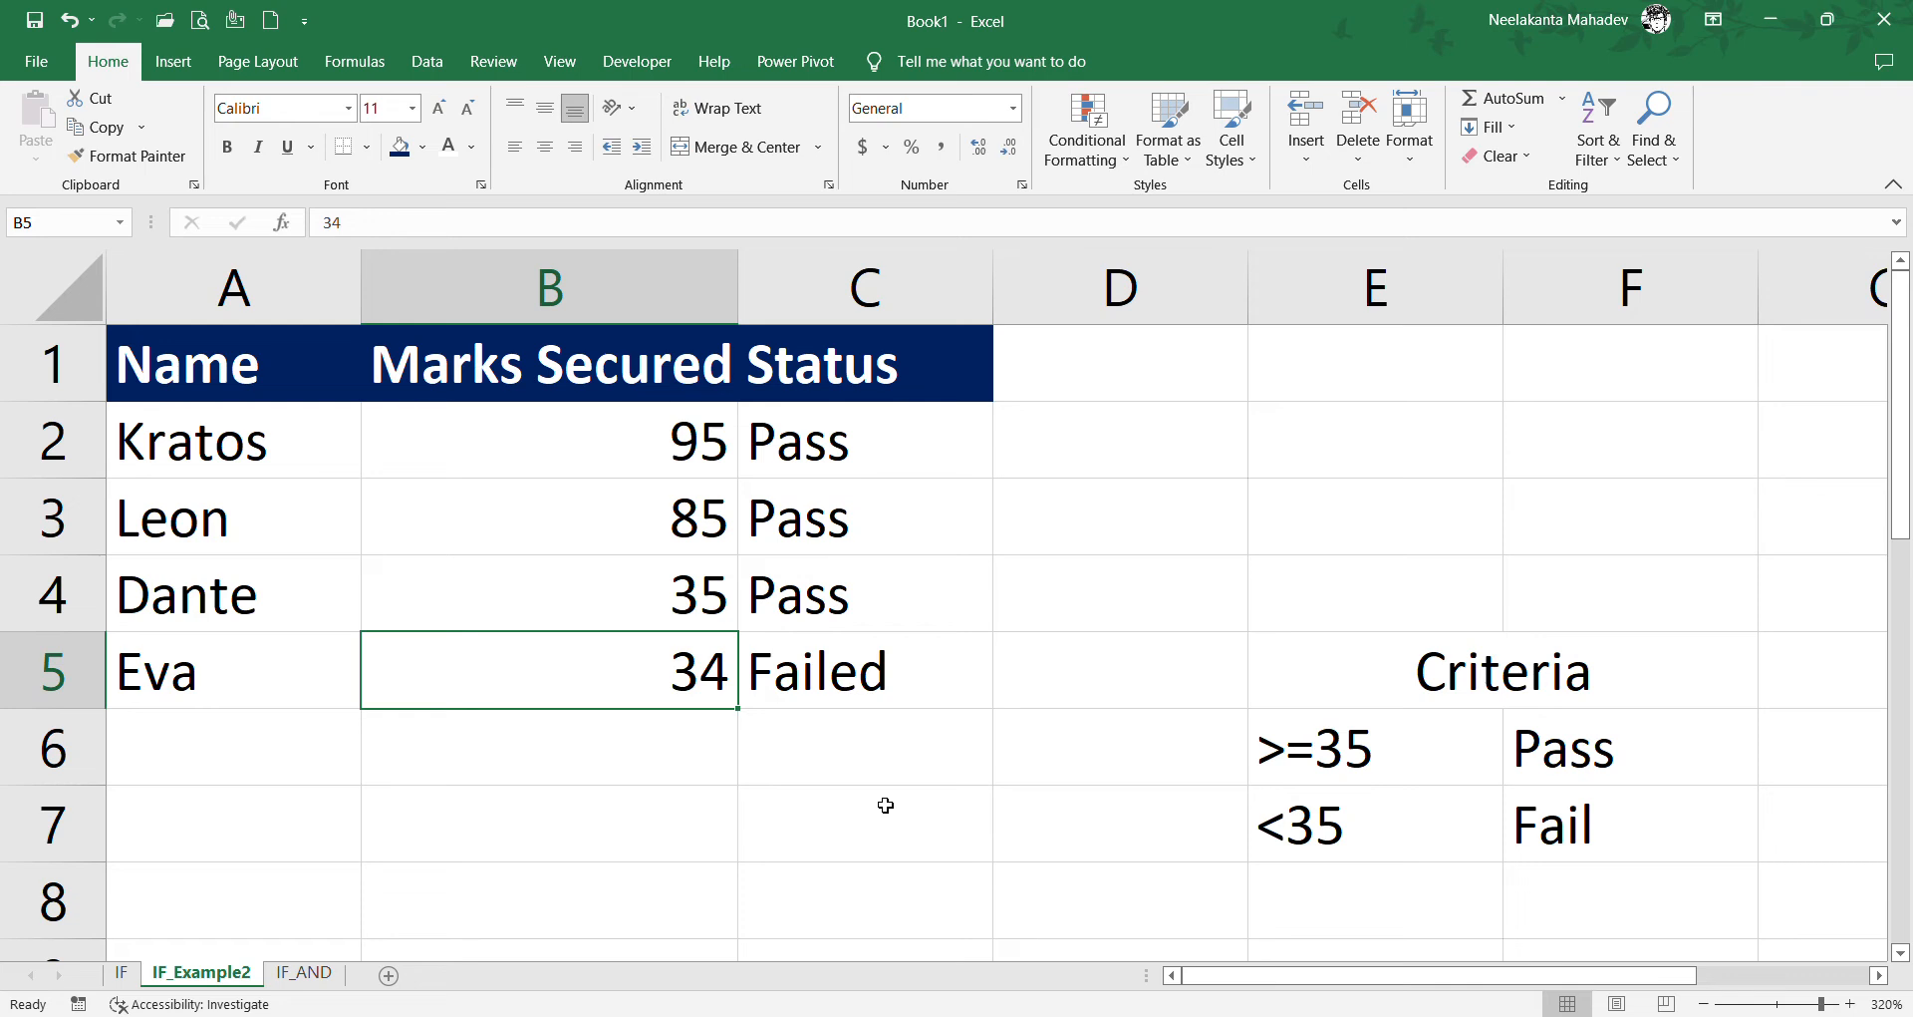
# Step: On the IF_AND sheet, start an IF formula in E2 with an AND test that B2, C2 and D2 are each >=35
pyautogui.click(307, 971)
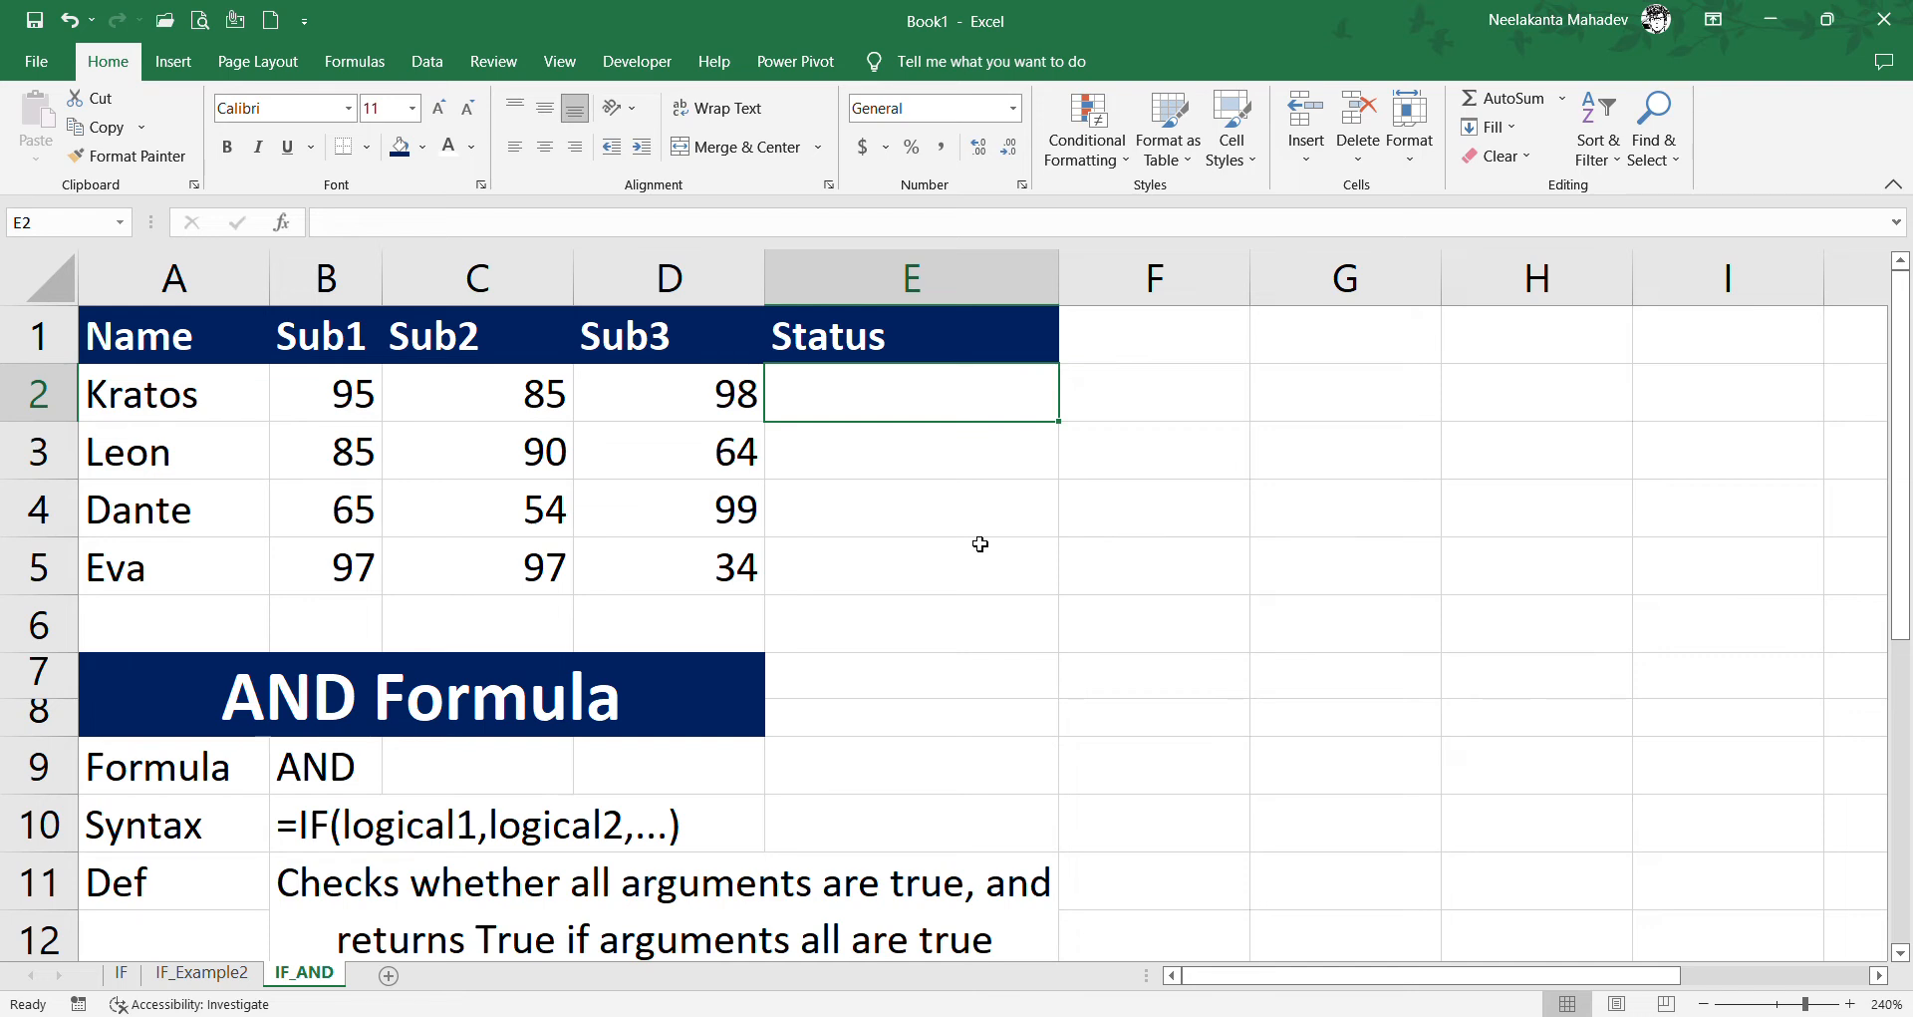
pyautogui.write('=if')
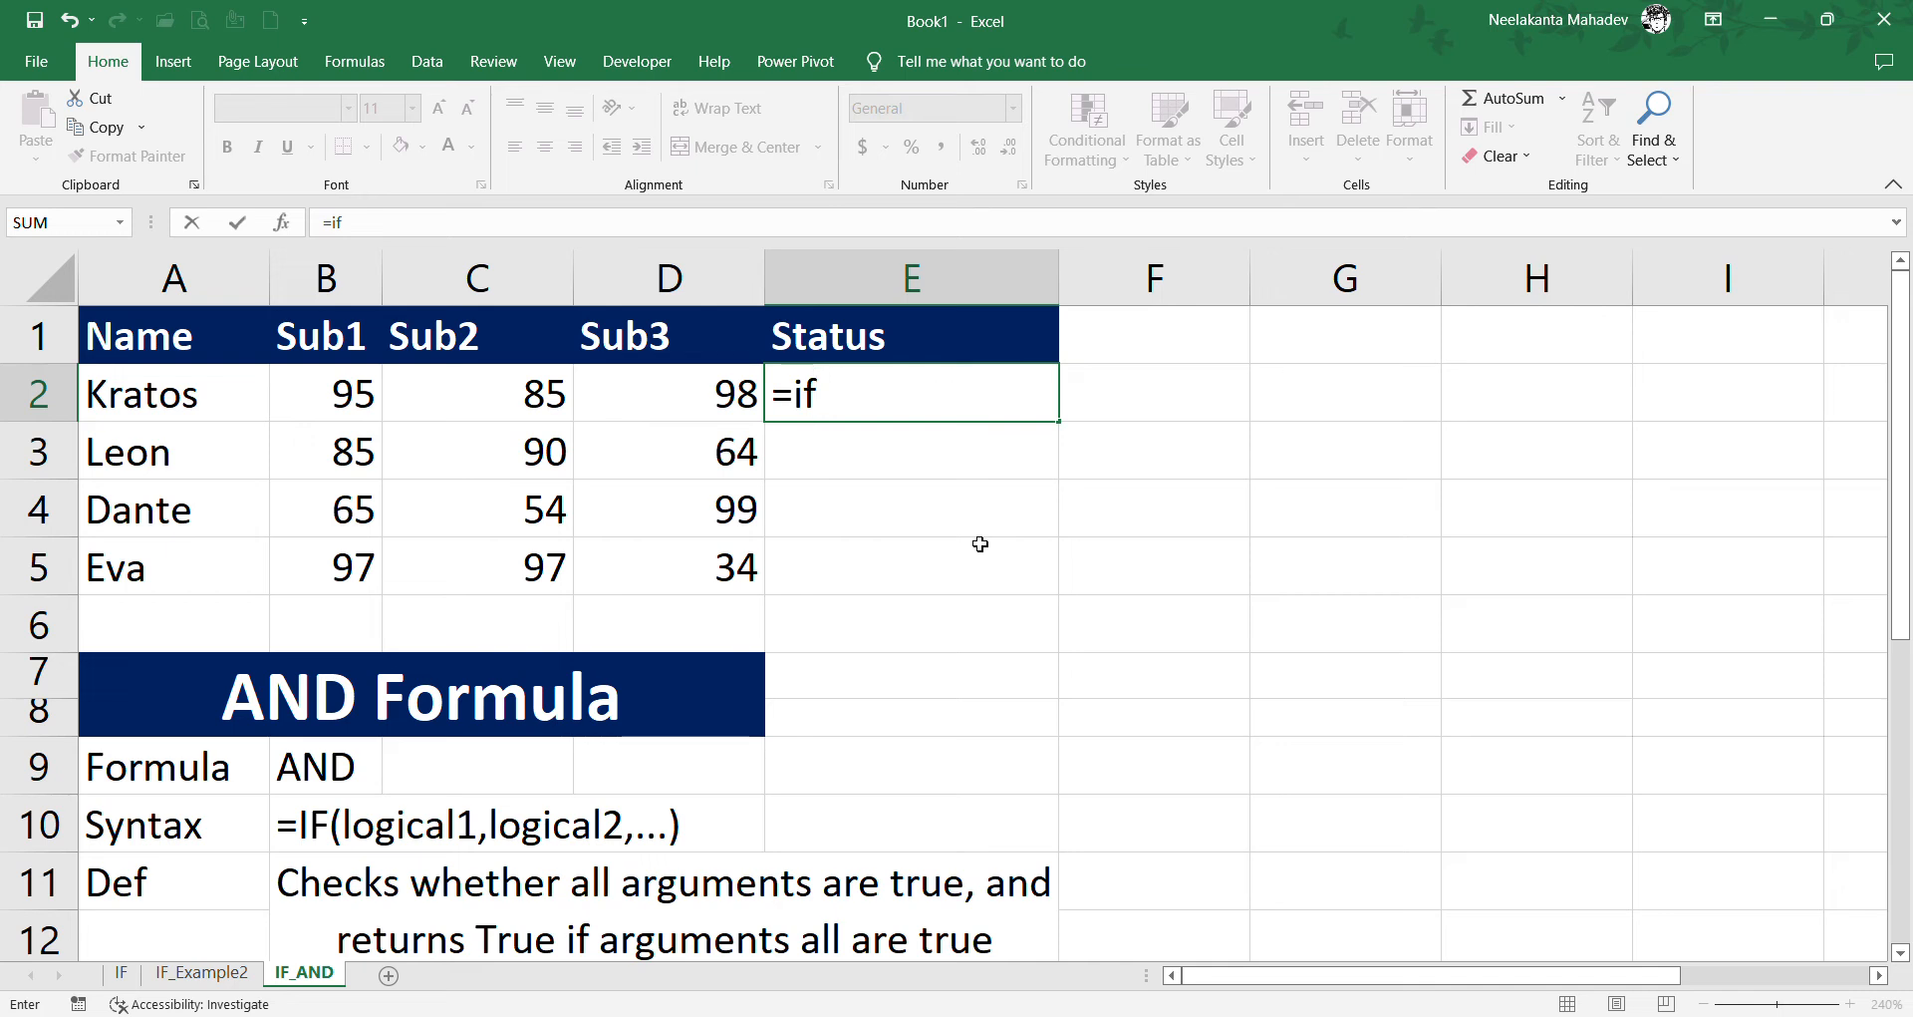
pyautogui.write('(and(')
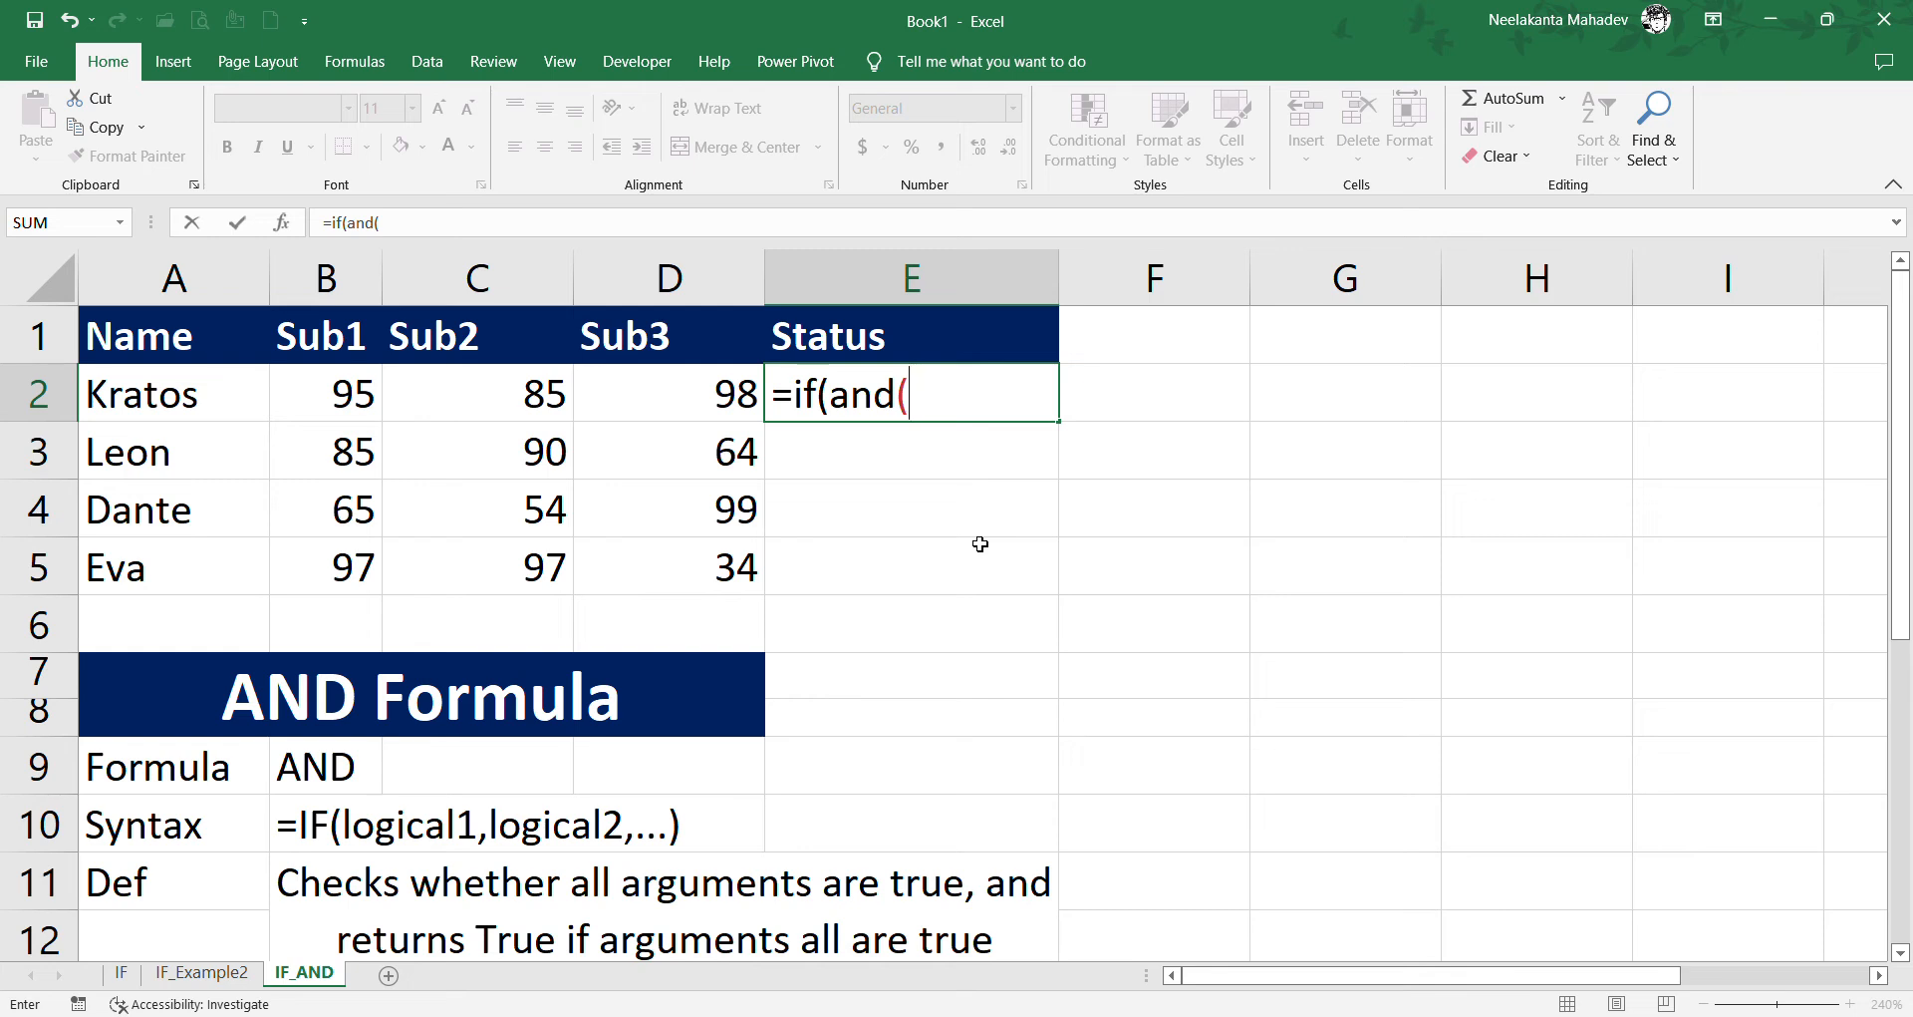
pyautogui.click(344, 403)
pyautogui.write('>=35')
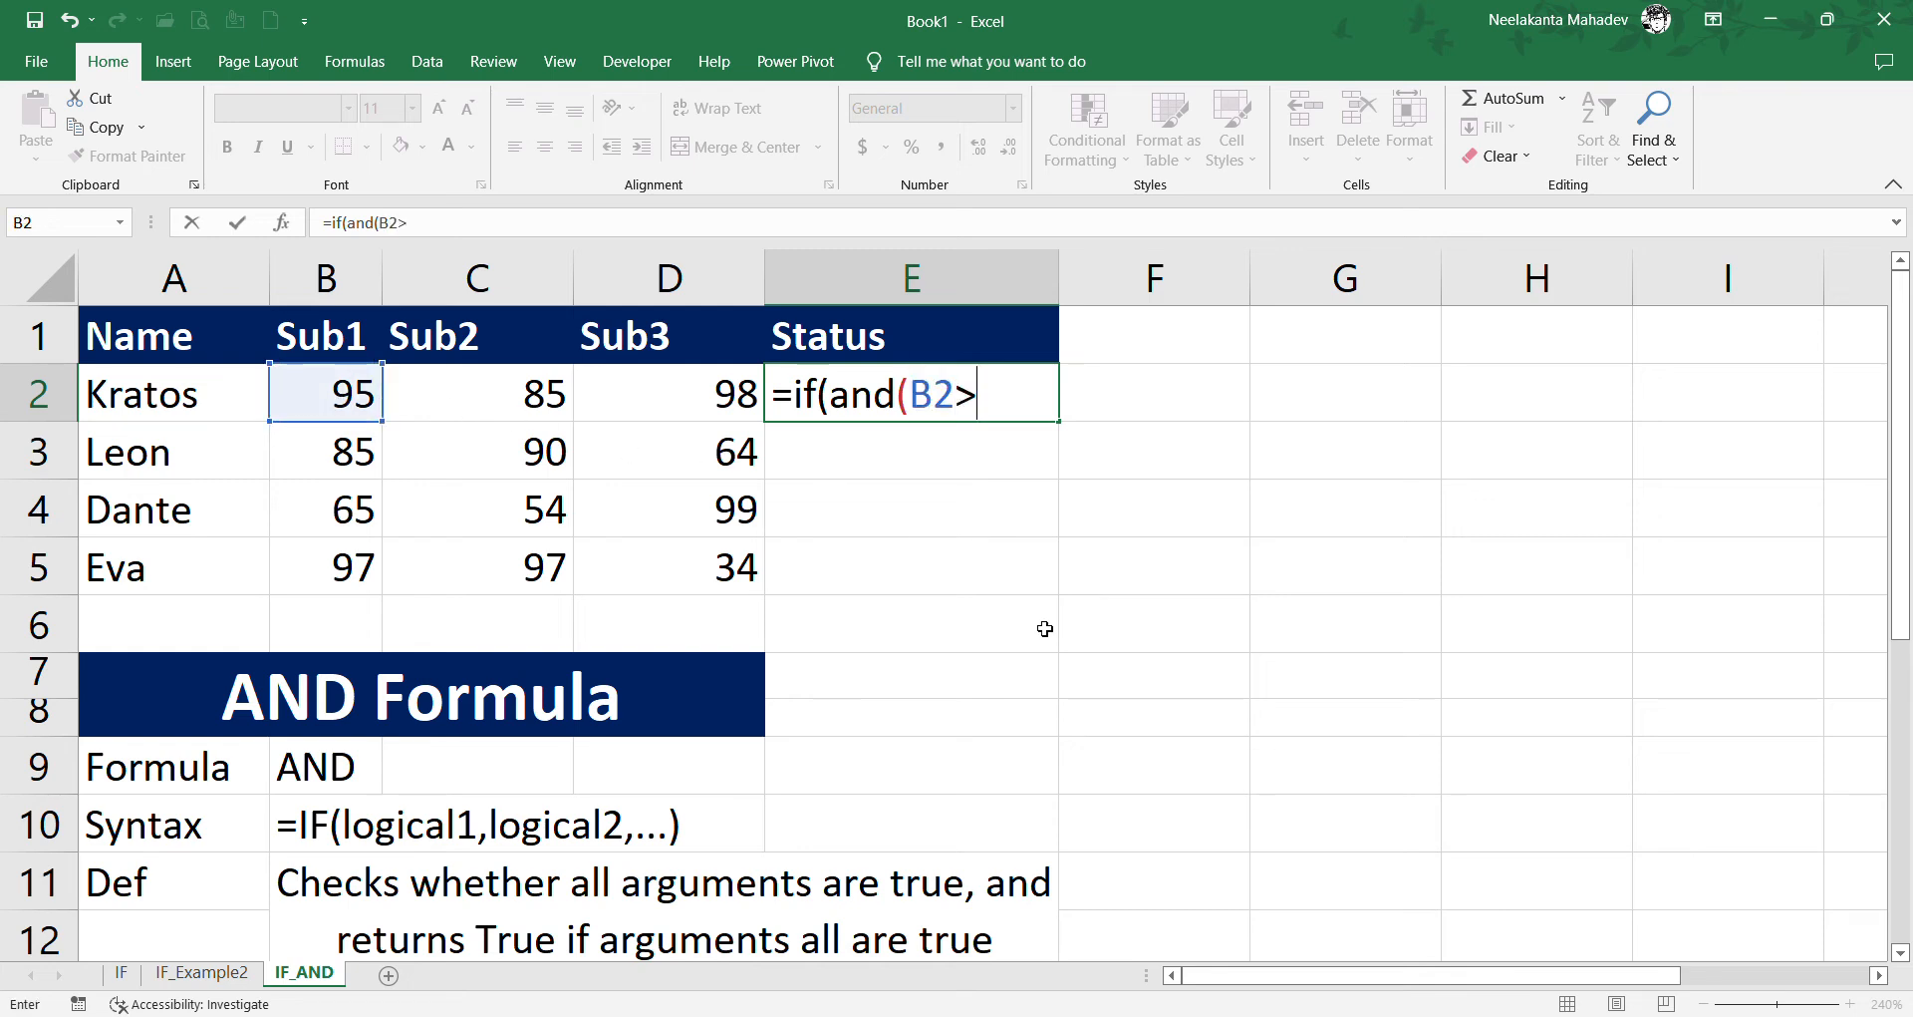
pyautogui.write(',')
pyautogui.click(555, 409)
pyautogui.write('>=35,')
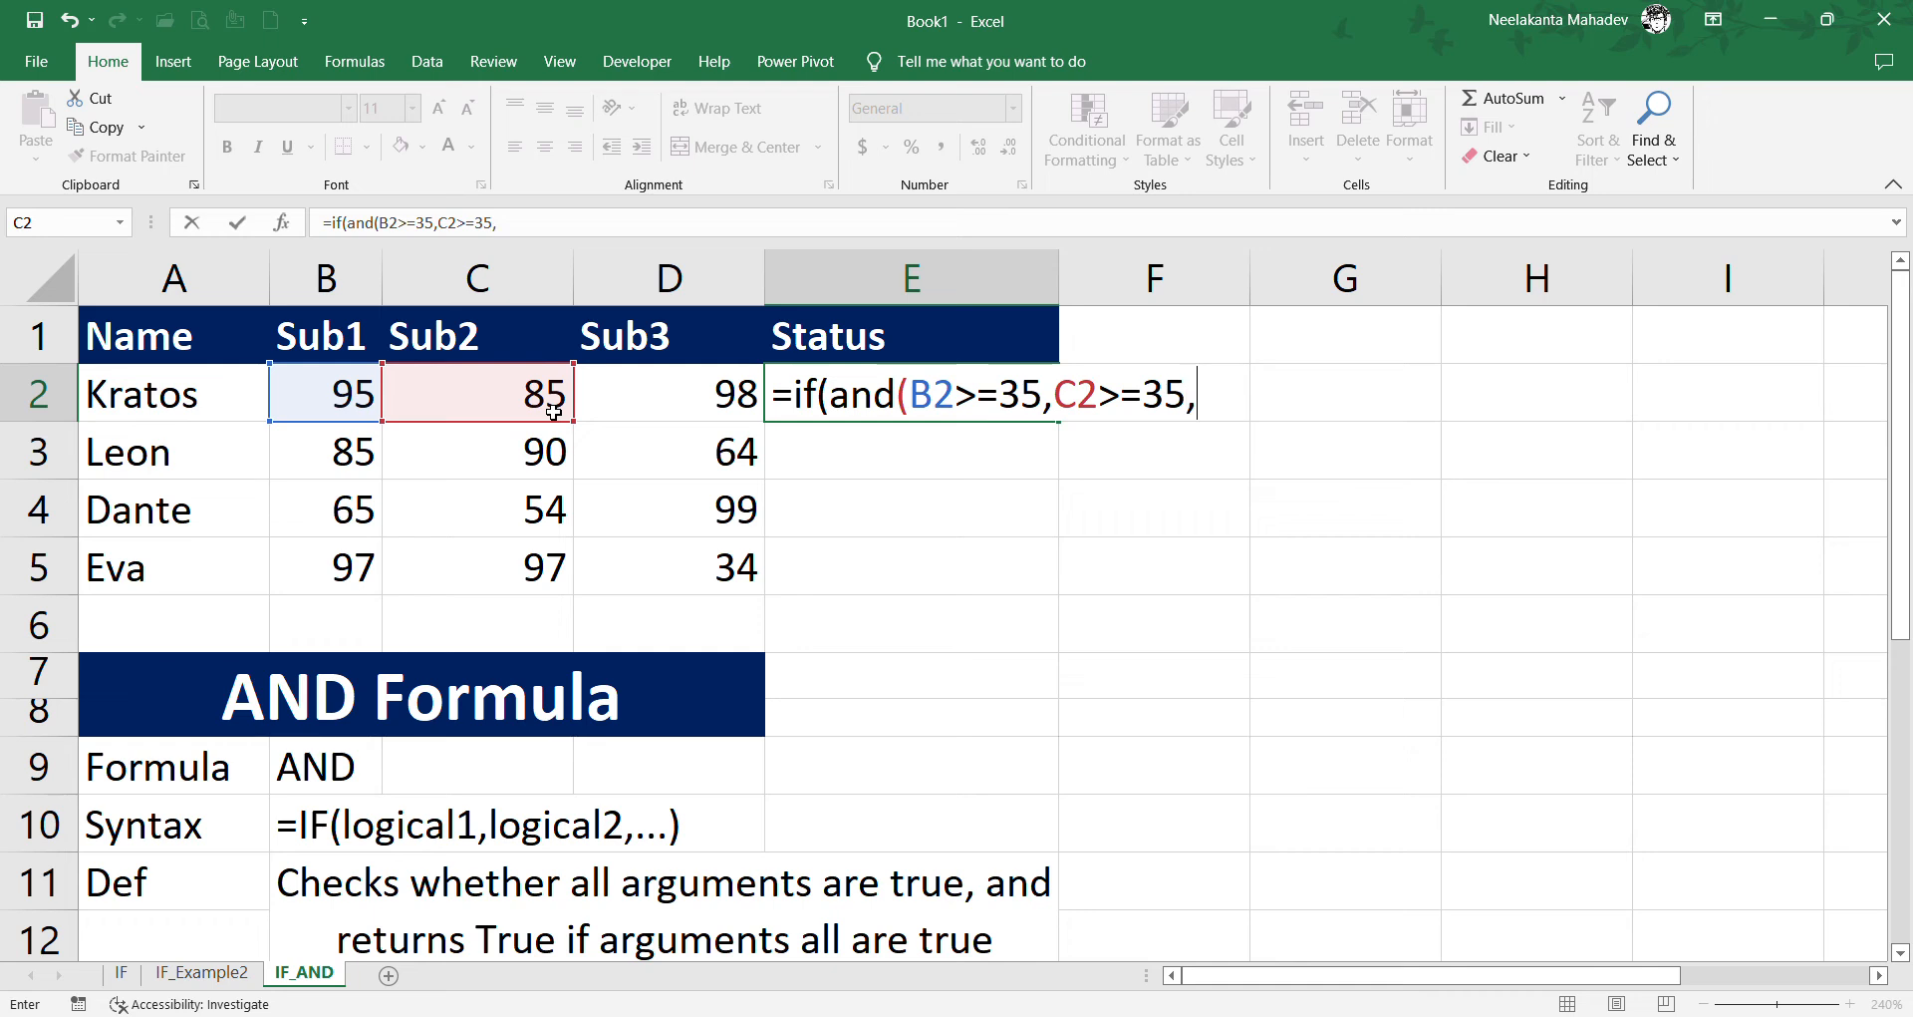
pyautogui.click(702, 415)
pyautogui.write('>=35')
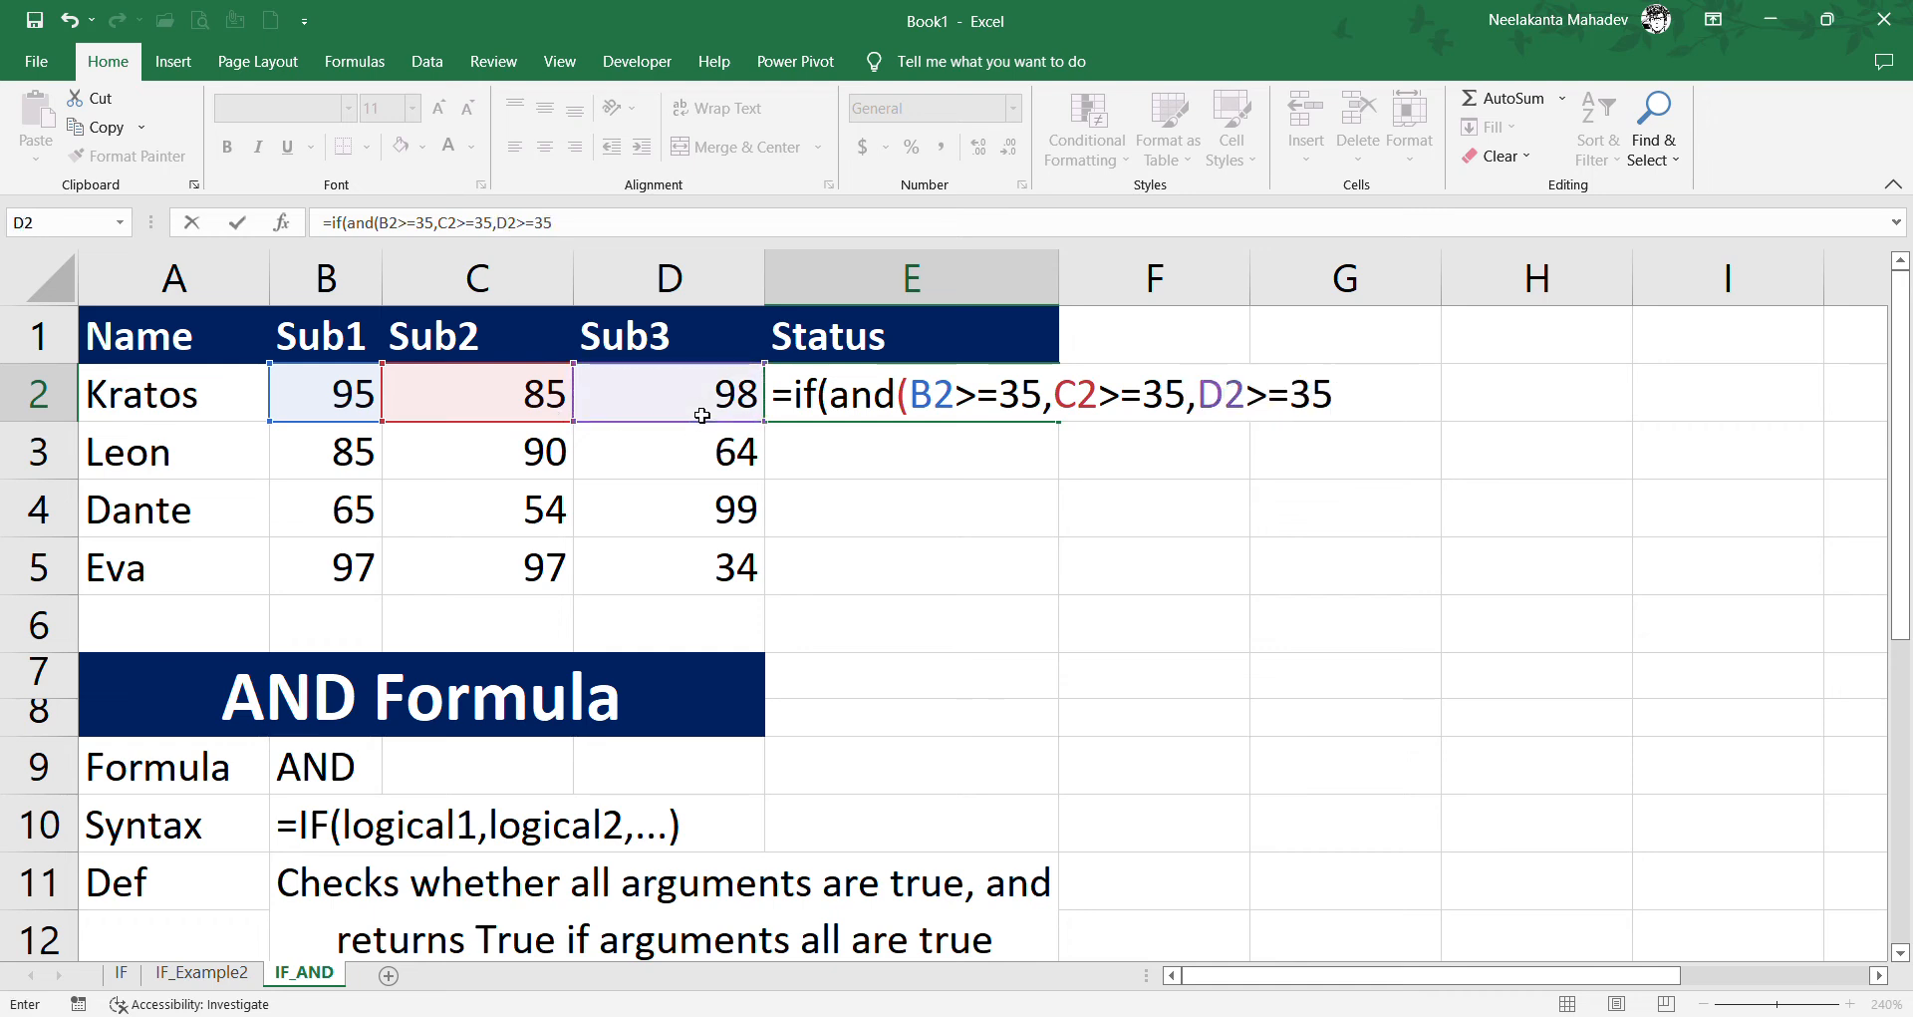
# Step: Close the AND test in E2 and complete the IF formula with "Pass" as the true result and "Fail" as the false result
pyautogui.write('),')
pyautogui.write('"Pas')
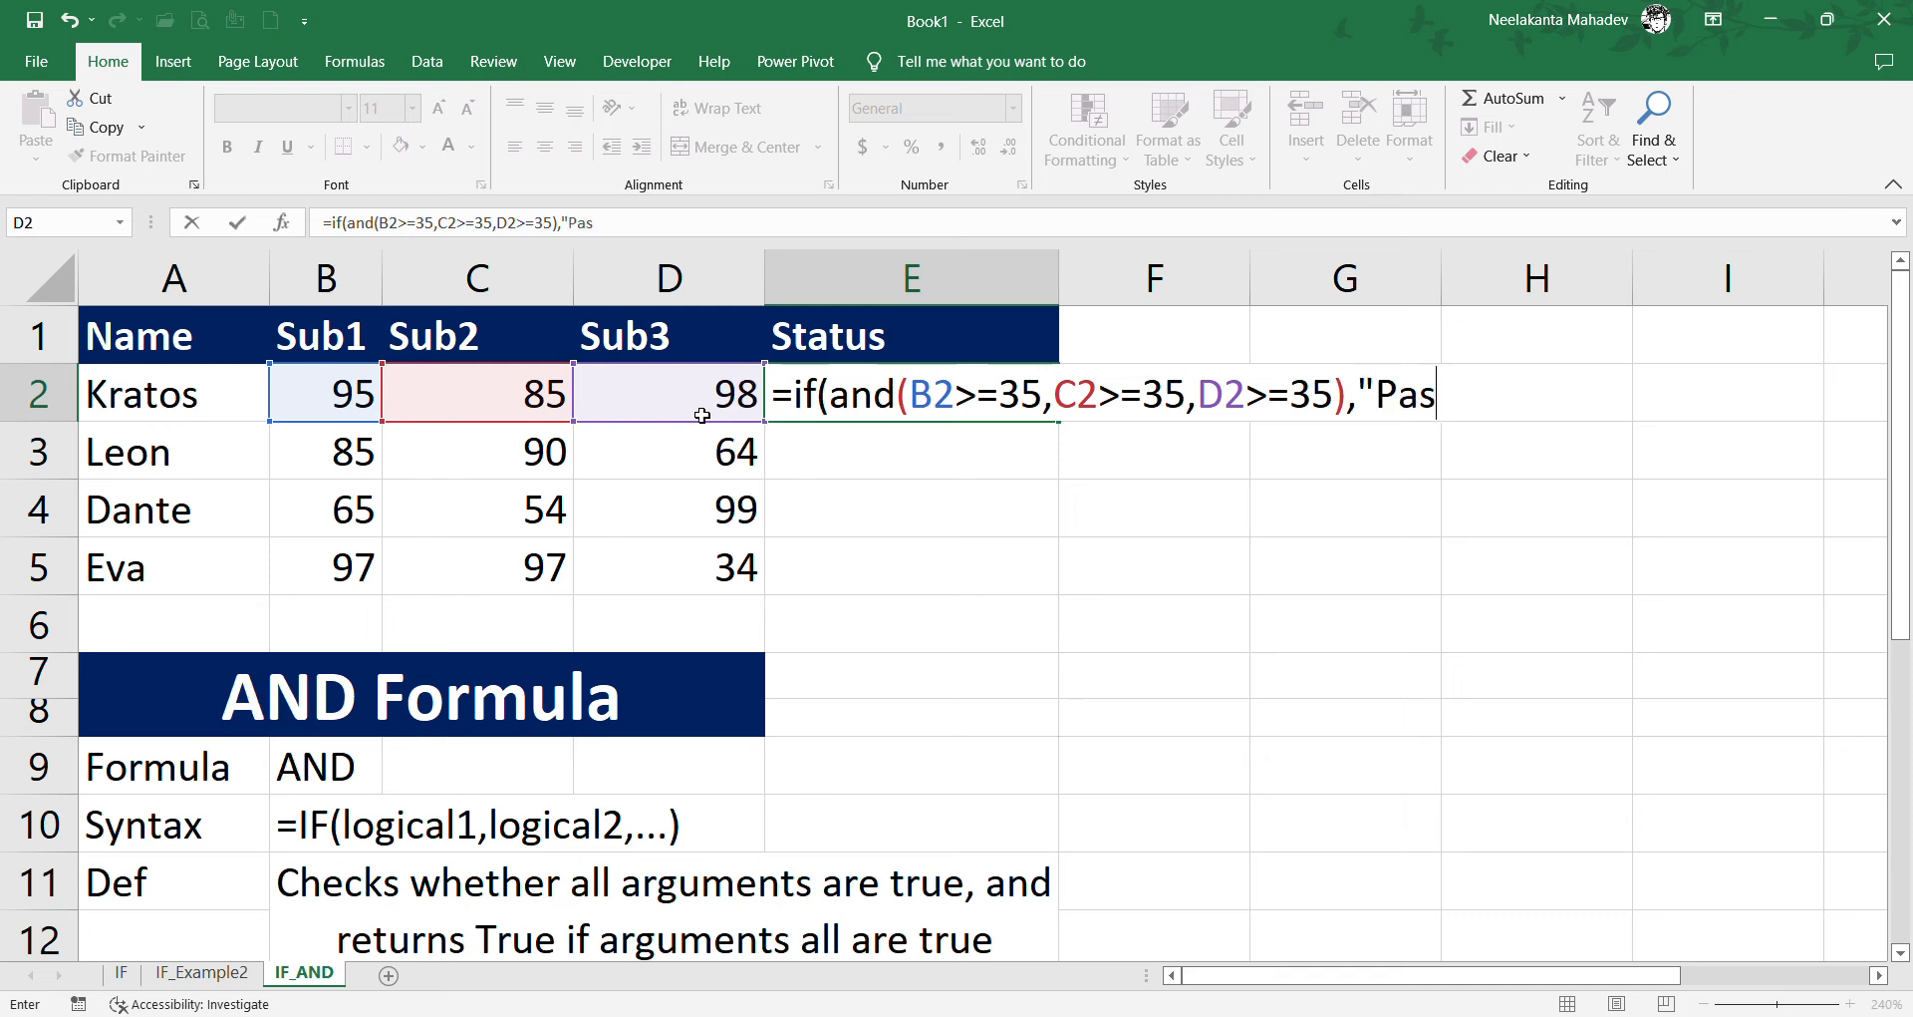
pyautogui.write('s","Fa')
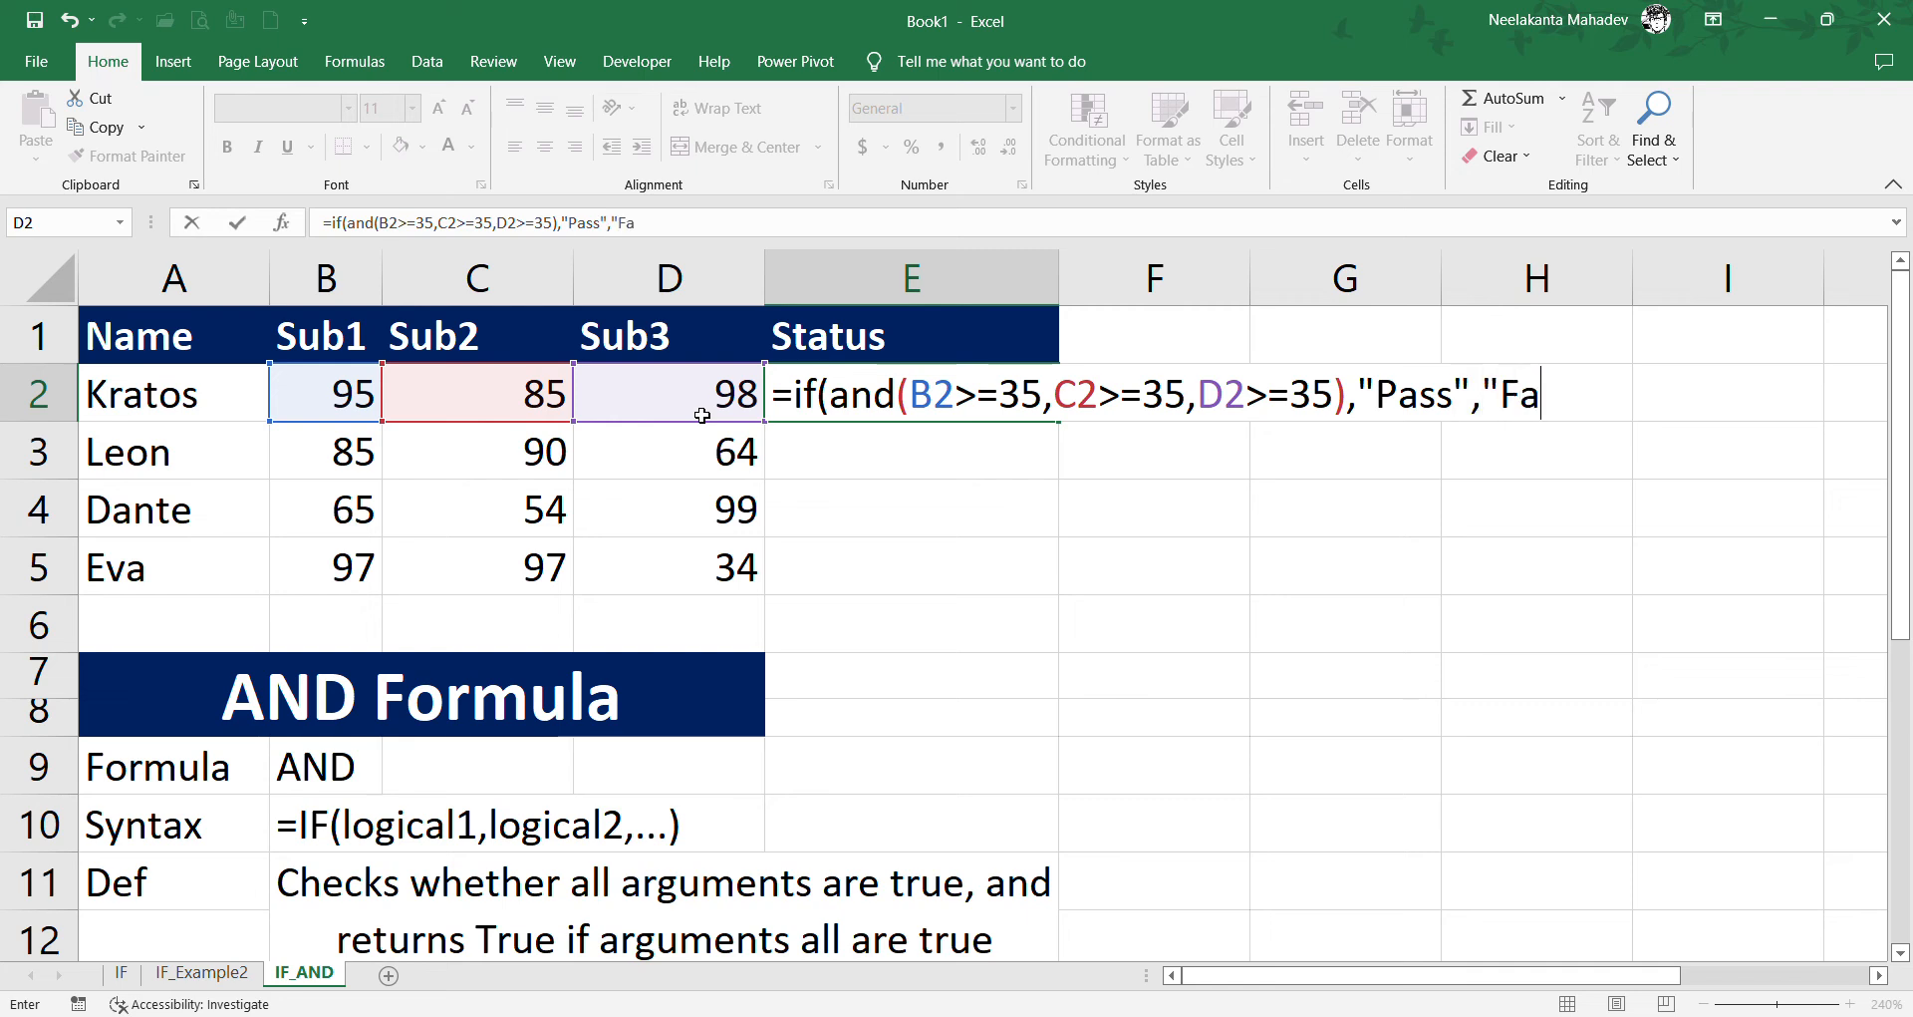
pyautogui.write('il")')
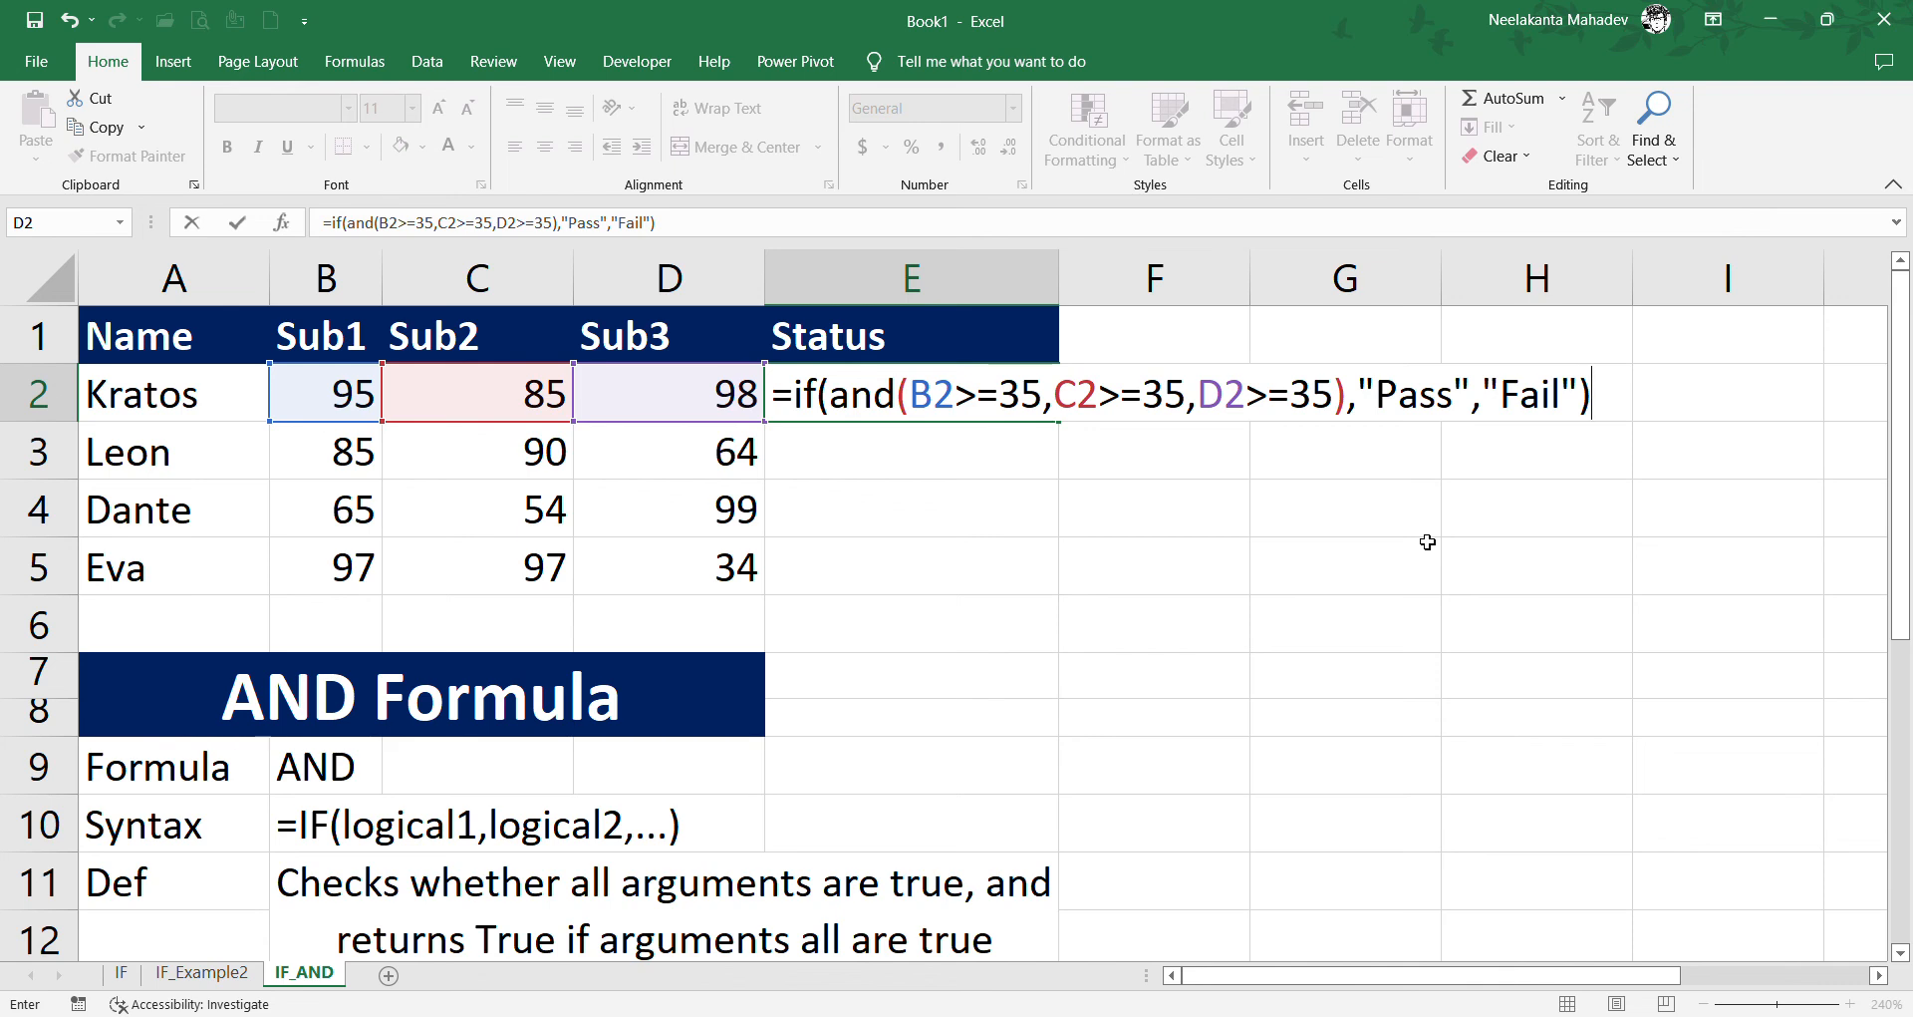
pyautogui.press('Return')
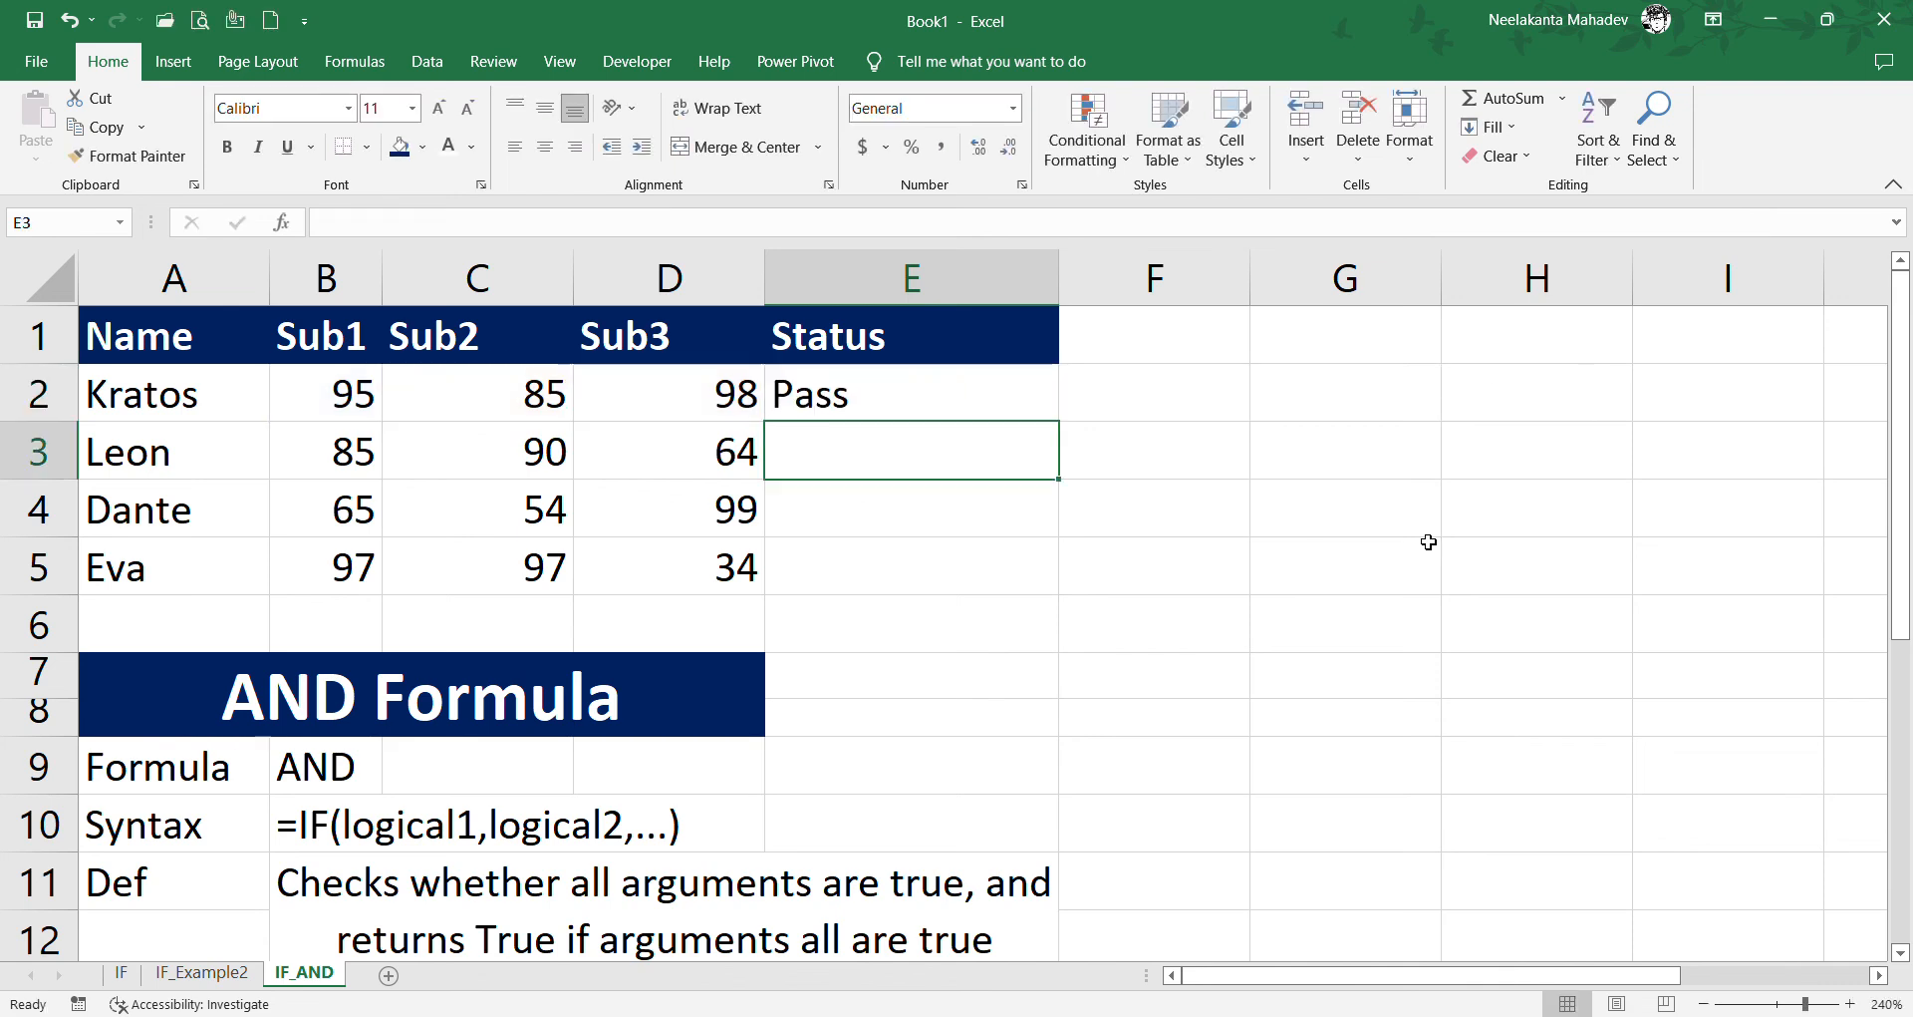
# Step: Check the three subject marks in row 2, and fill the Status formula from E2 down to E5
pyautogui.click(363, 399)
pyautogui.click(541, 397)
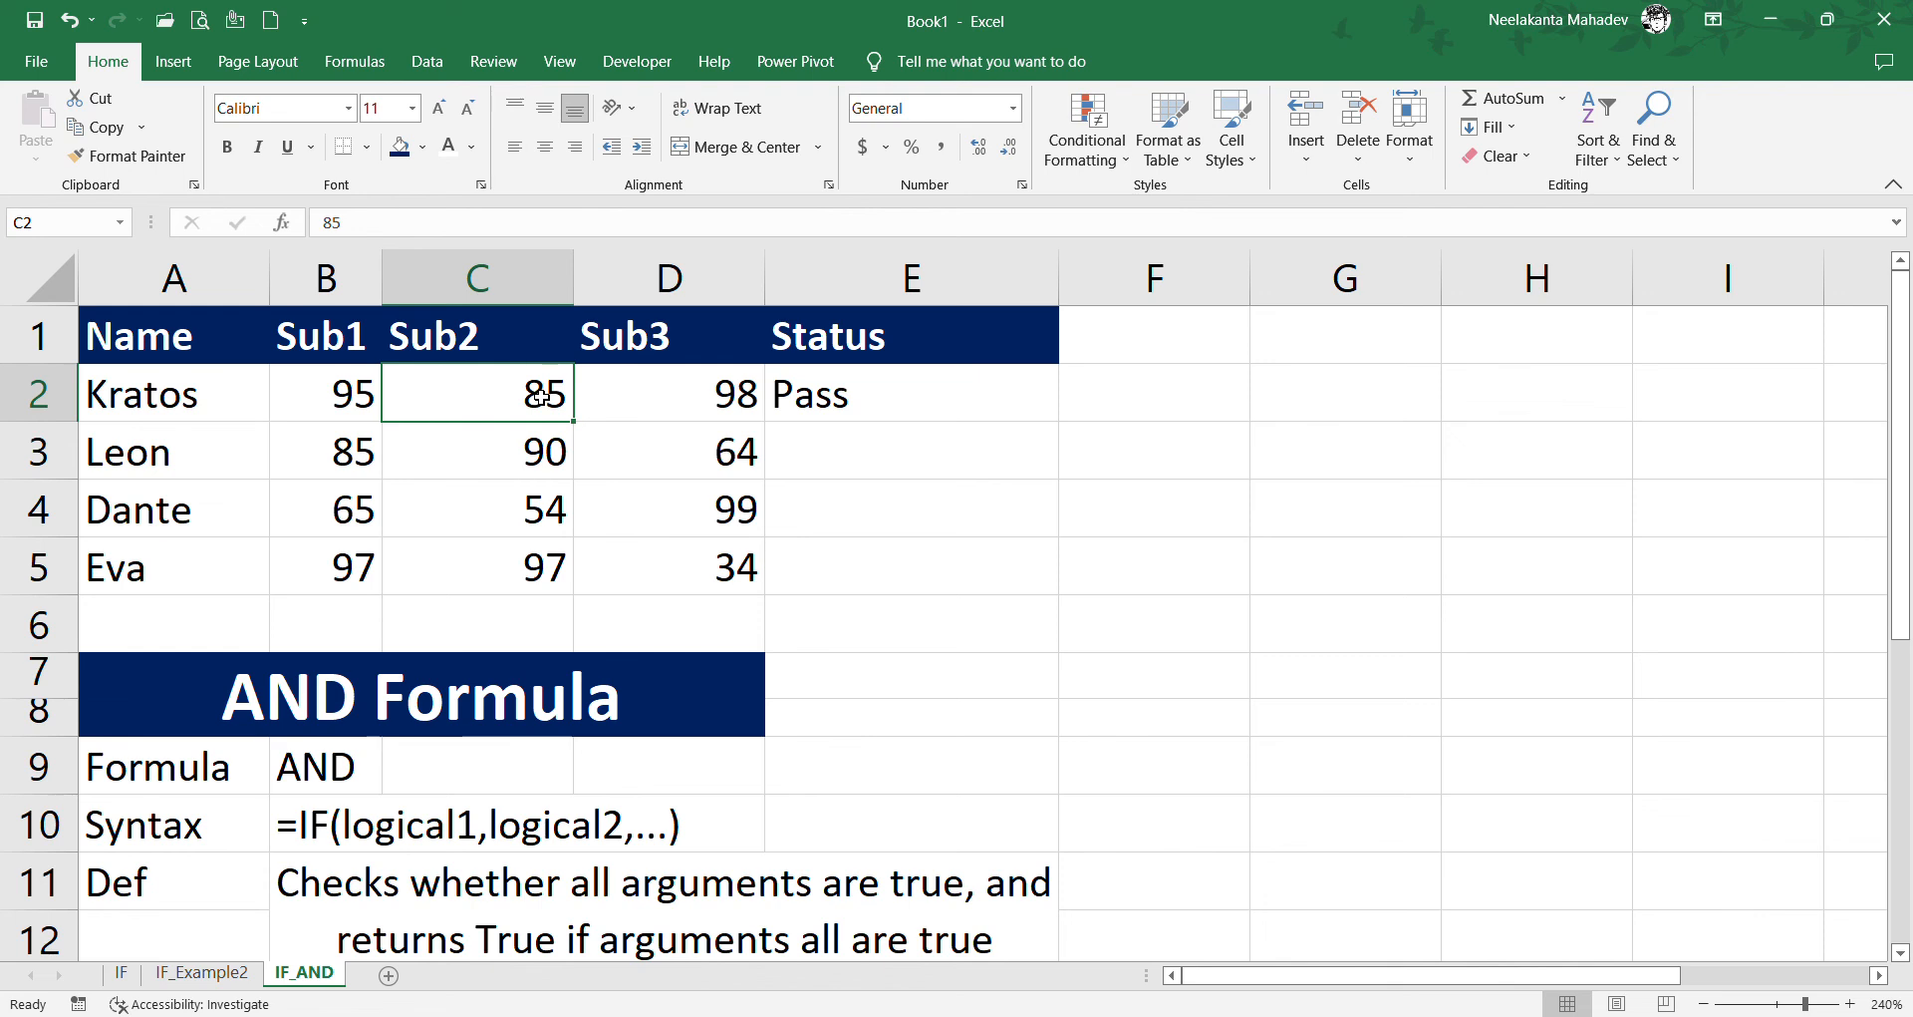
pyautogui.click(692, 416)
pyautogui.click(860, 407)
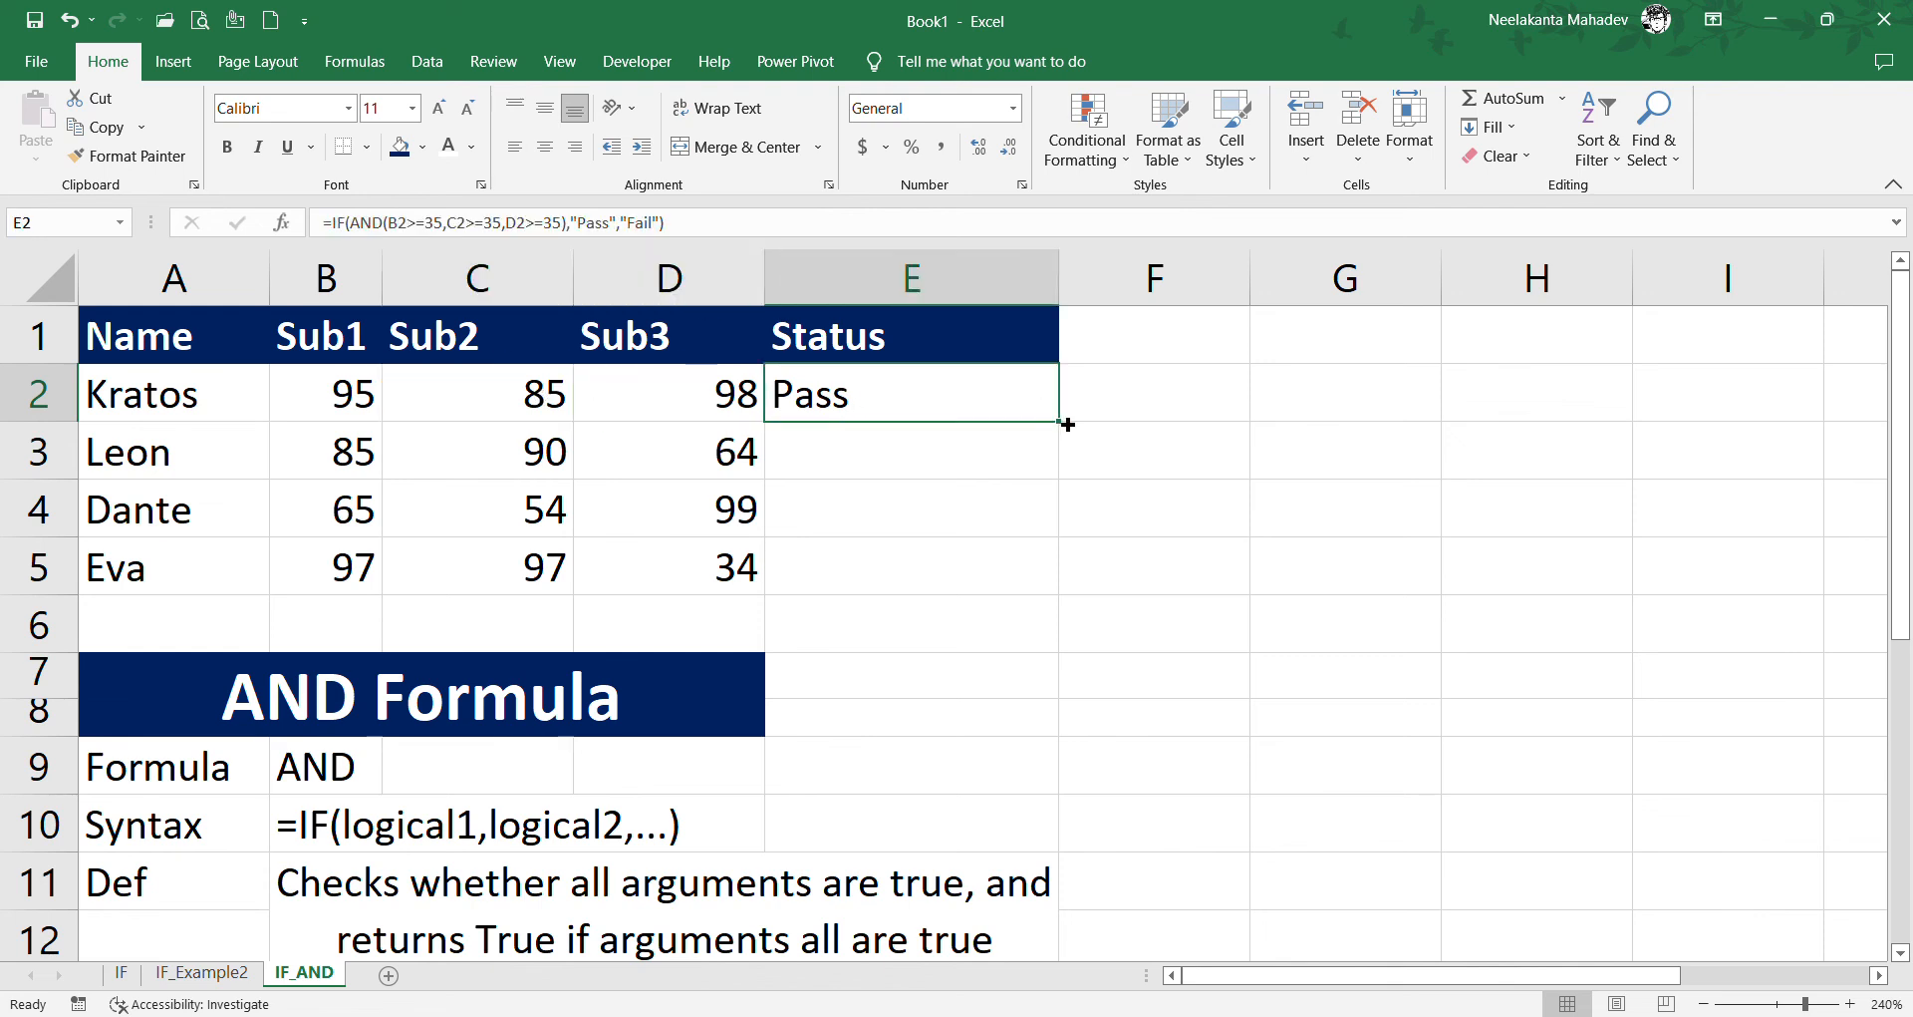
pyautogui.moveTo(1066, 424); pyautogui.dragTo(1065, 588)
pyautogui.click(1103, 516)
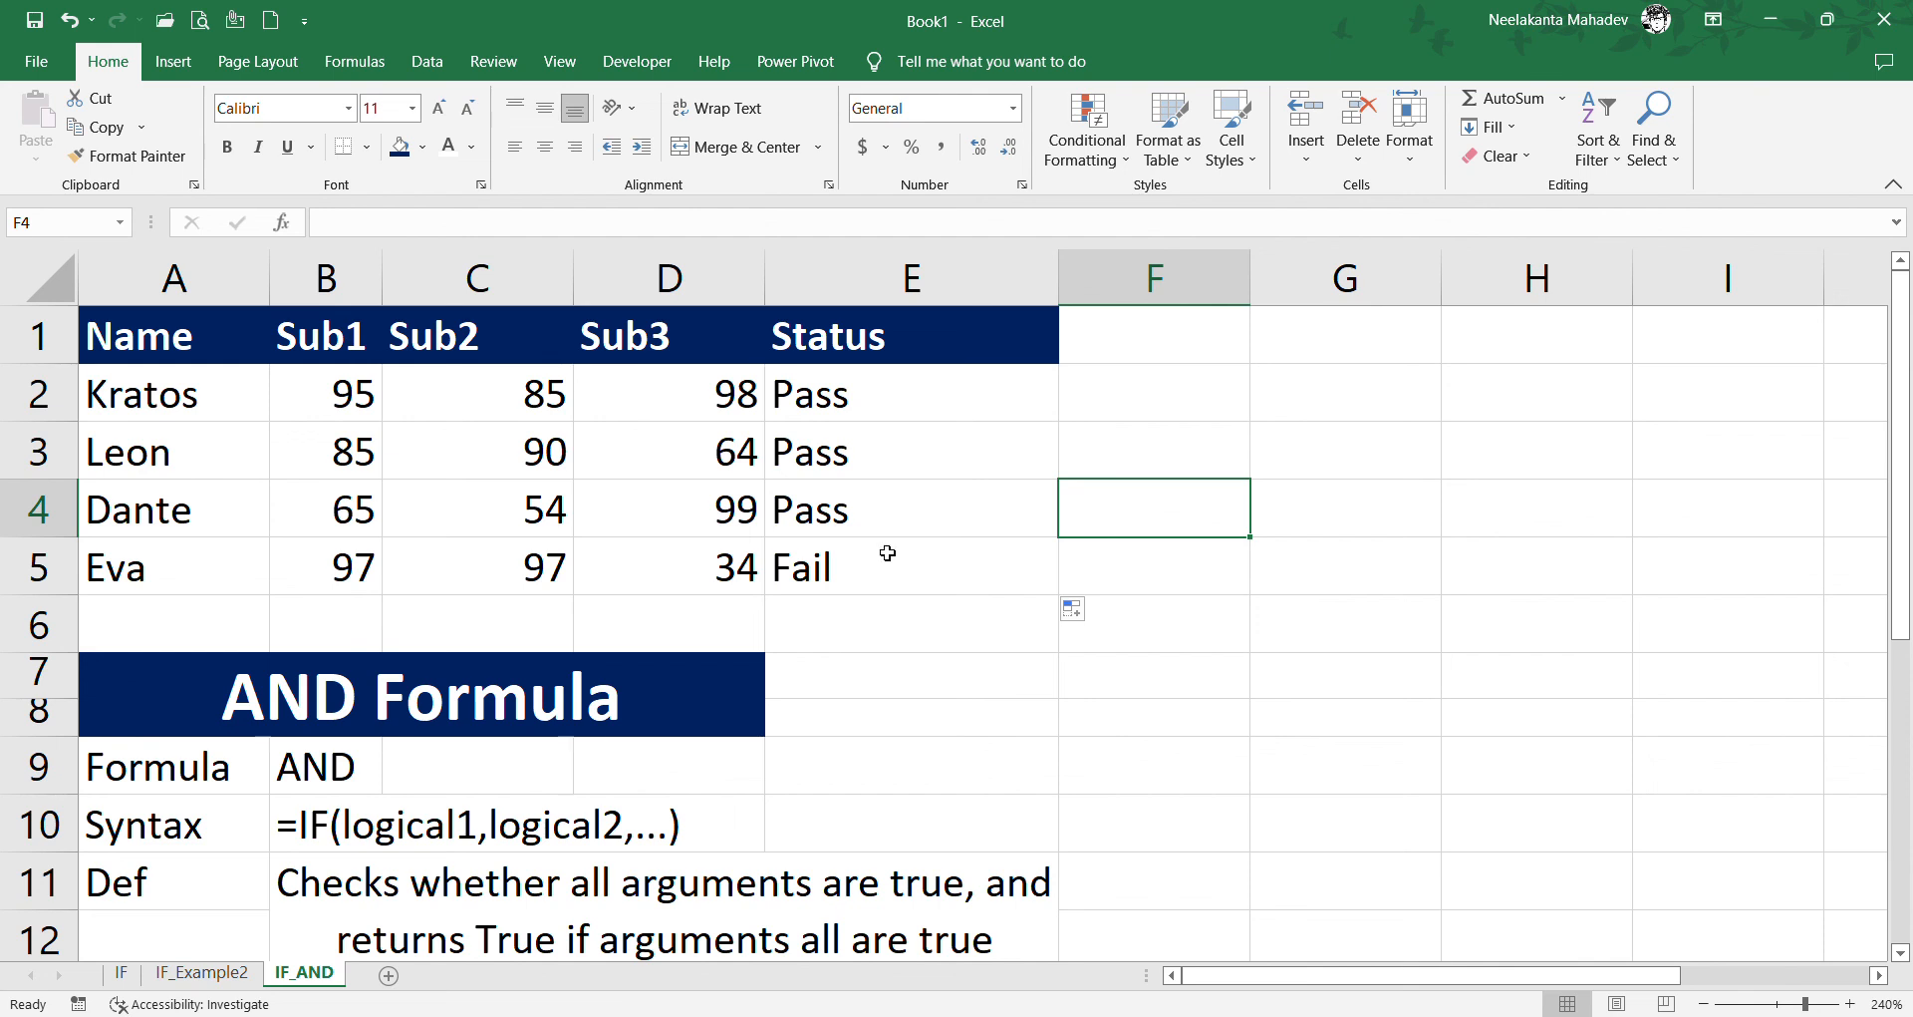
# Step: Review the cells referenced by the formula in E5 and set the Sub3 mark in D5 to 35
pyautogui.doubleClick(842, 592)
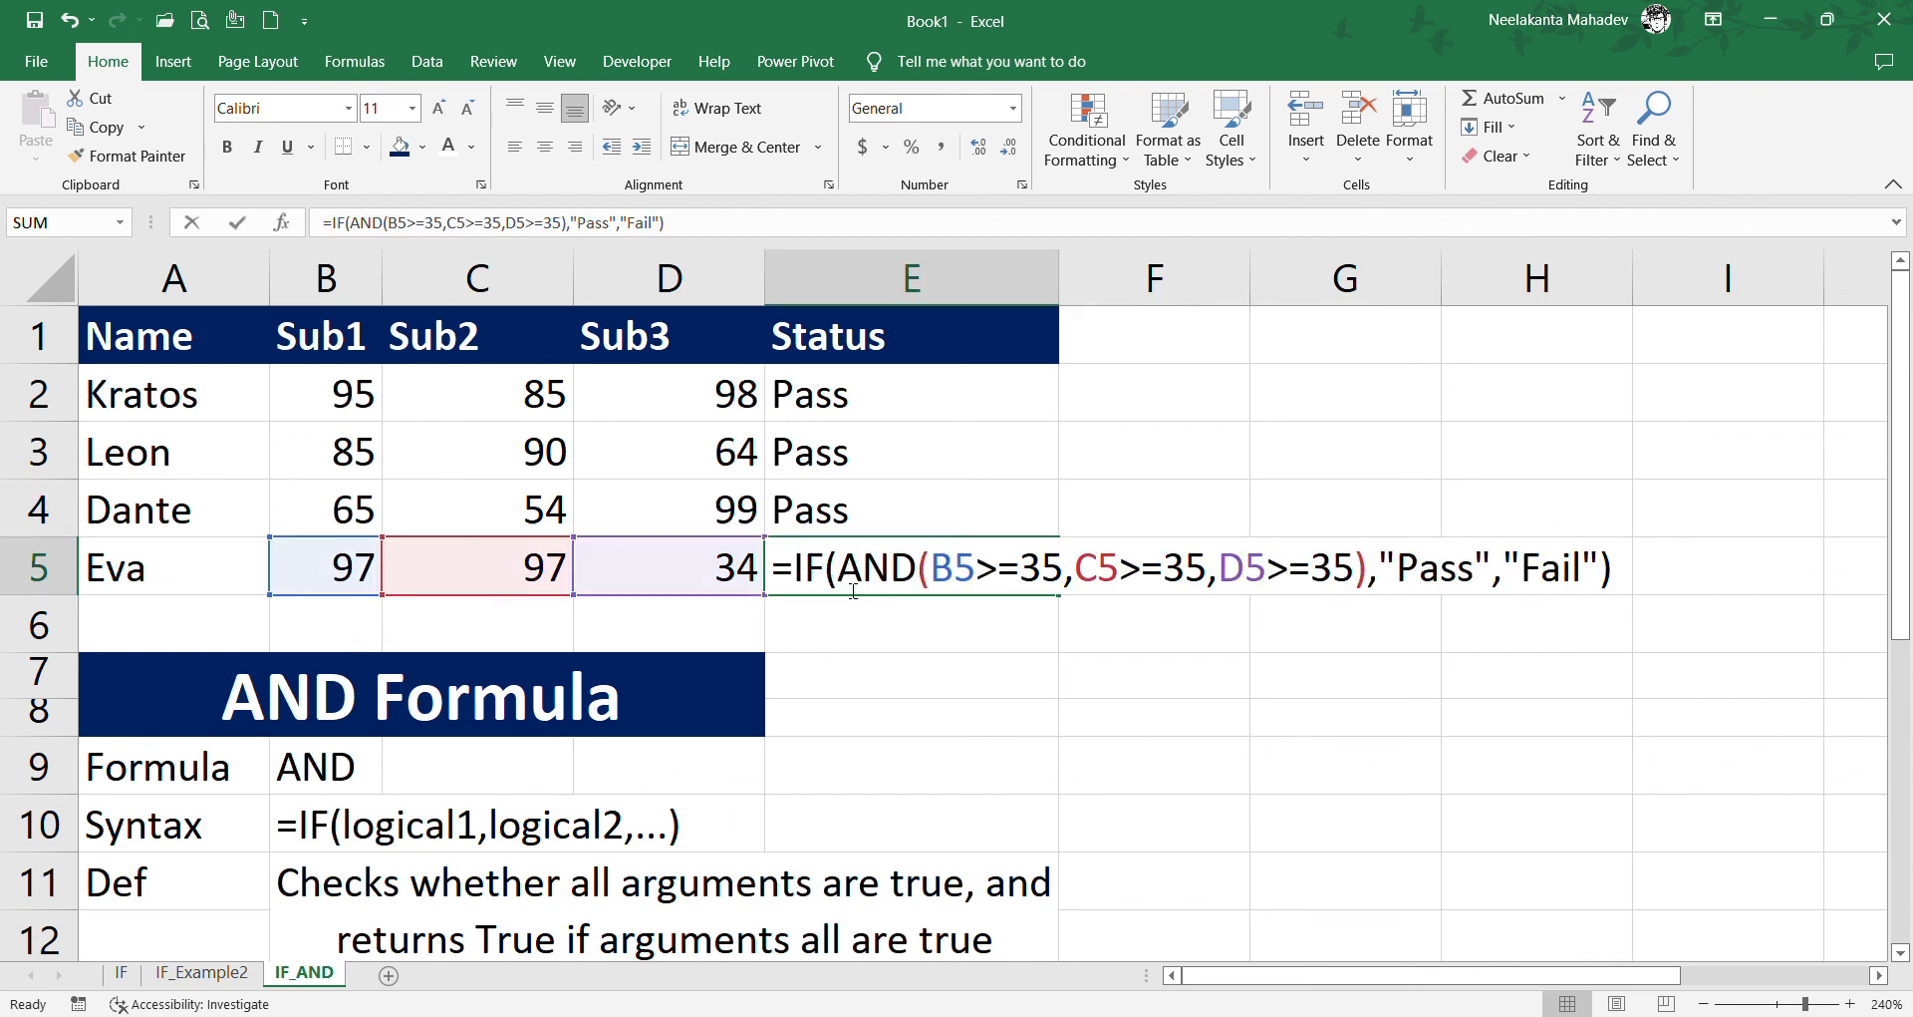
pyautogui.press('Return')
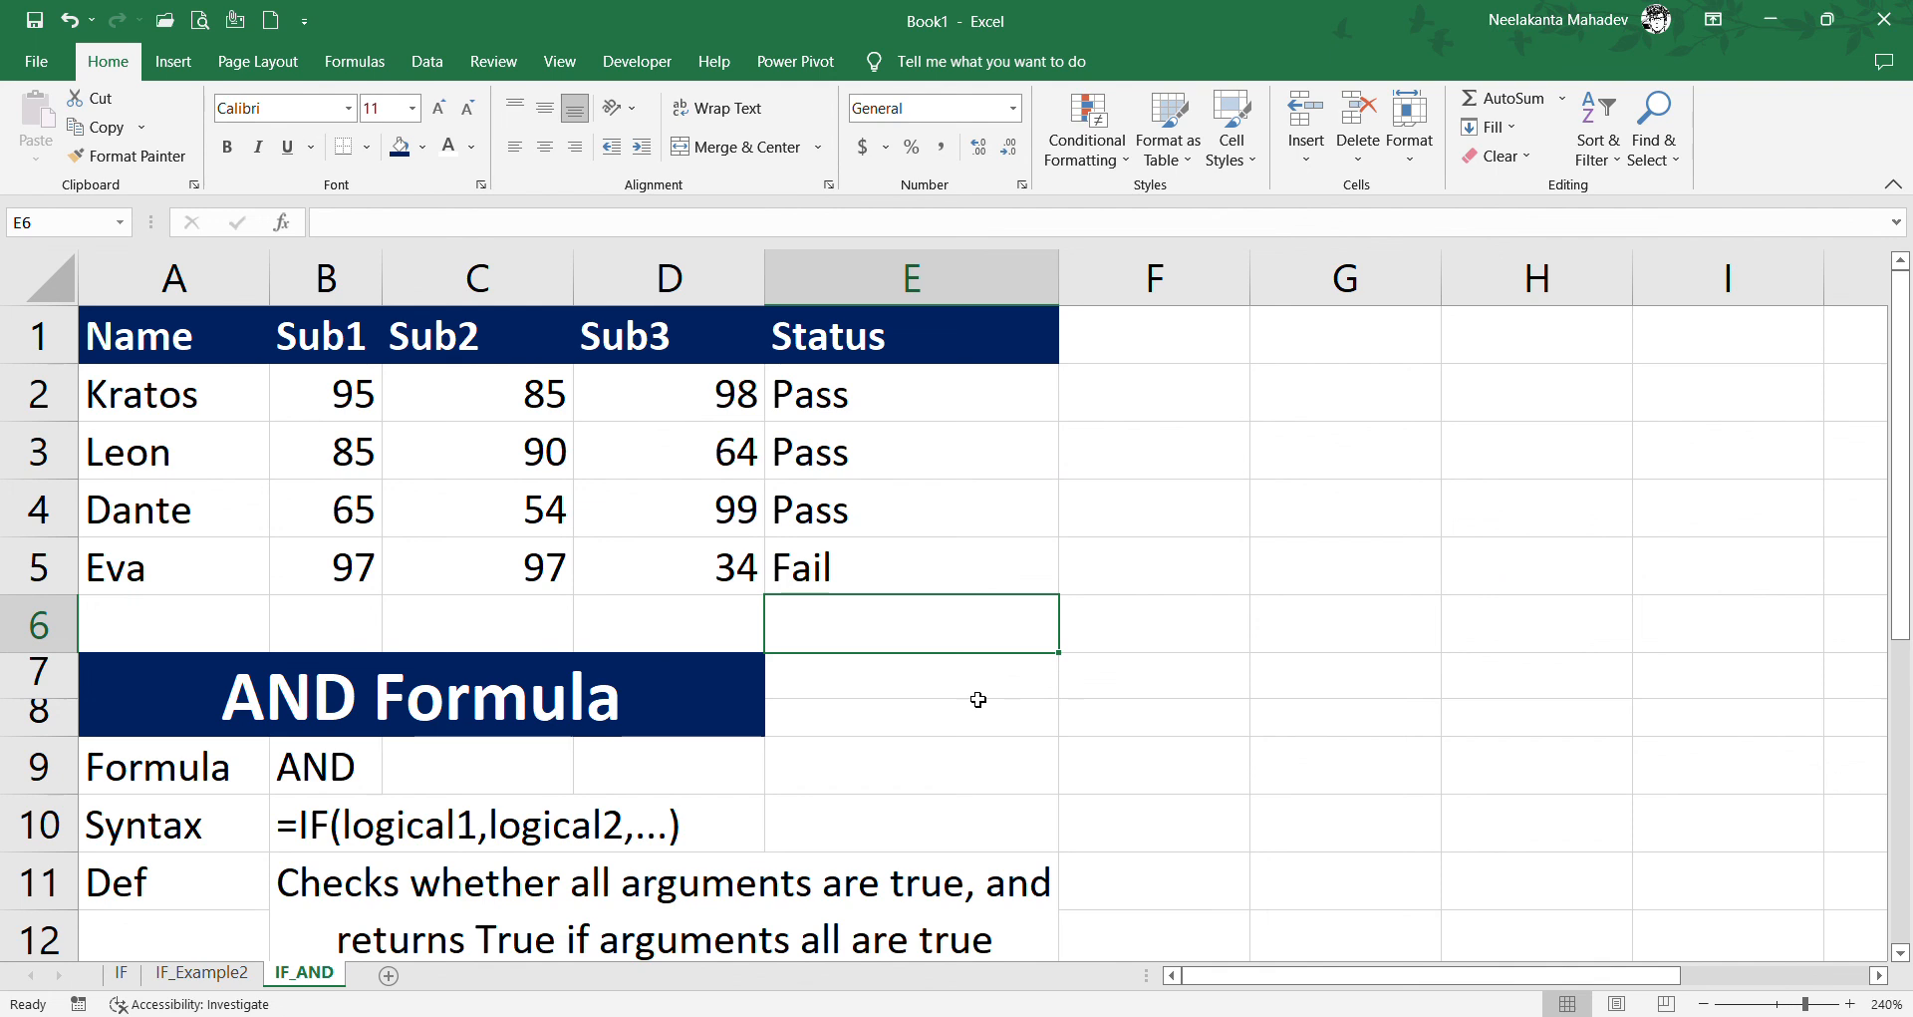
pyautogui.click(646, 574)
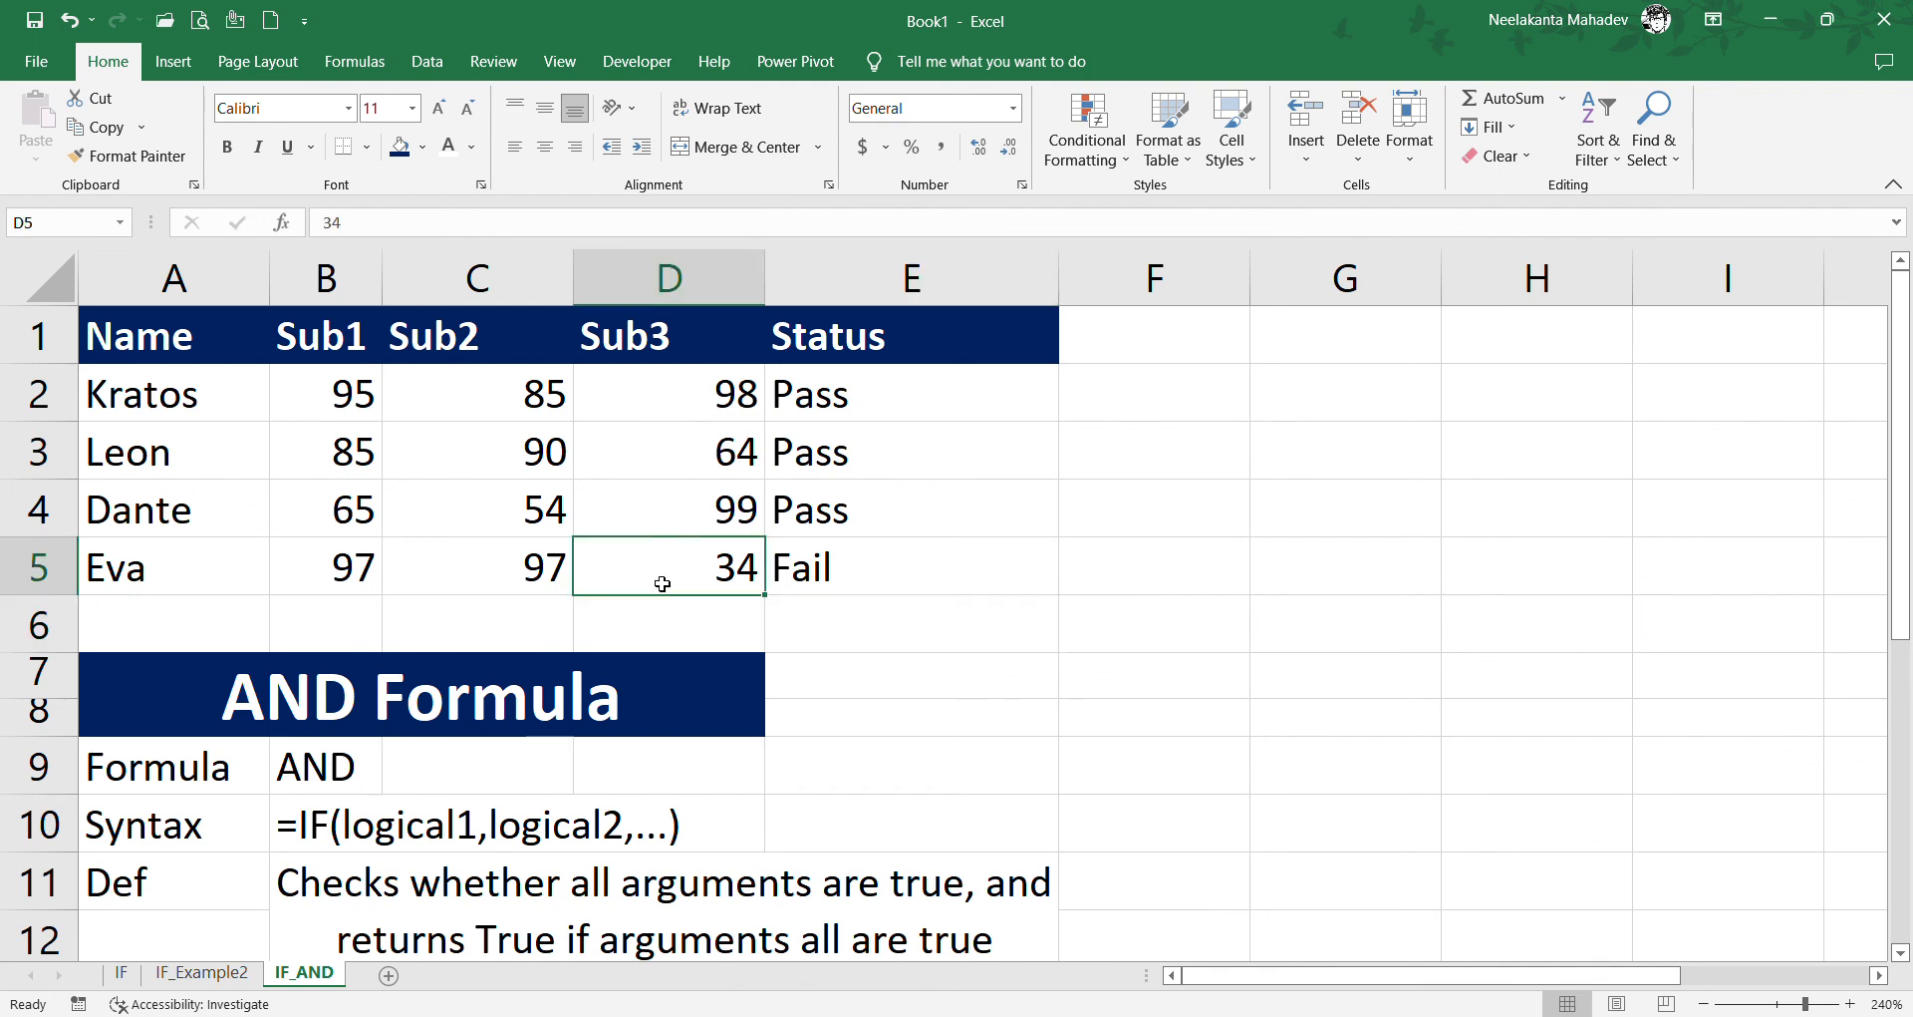
pyautogui.write('35')
pyautogui.press('Return')
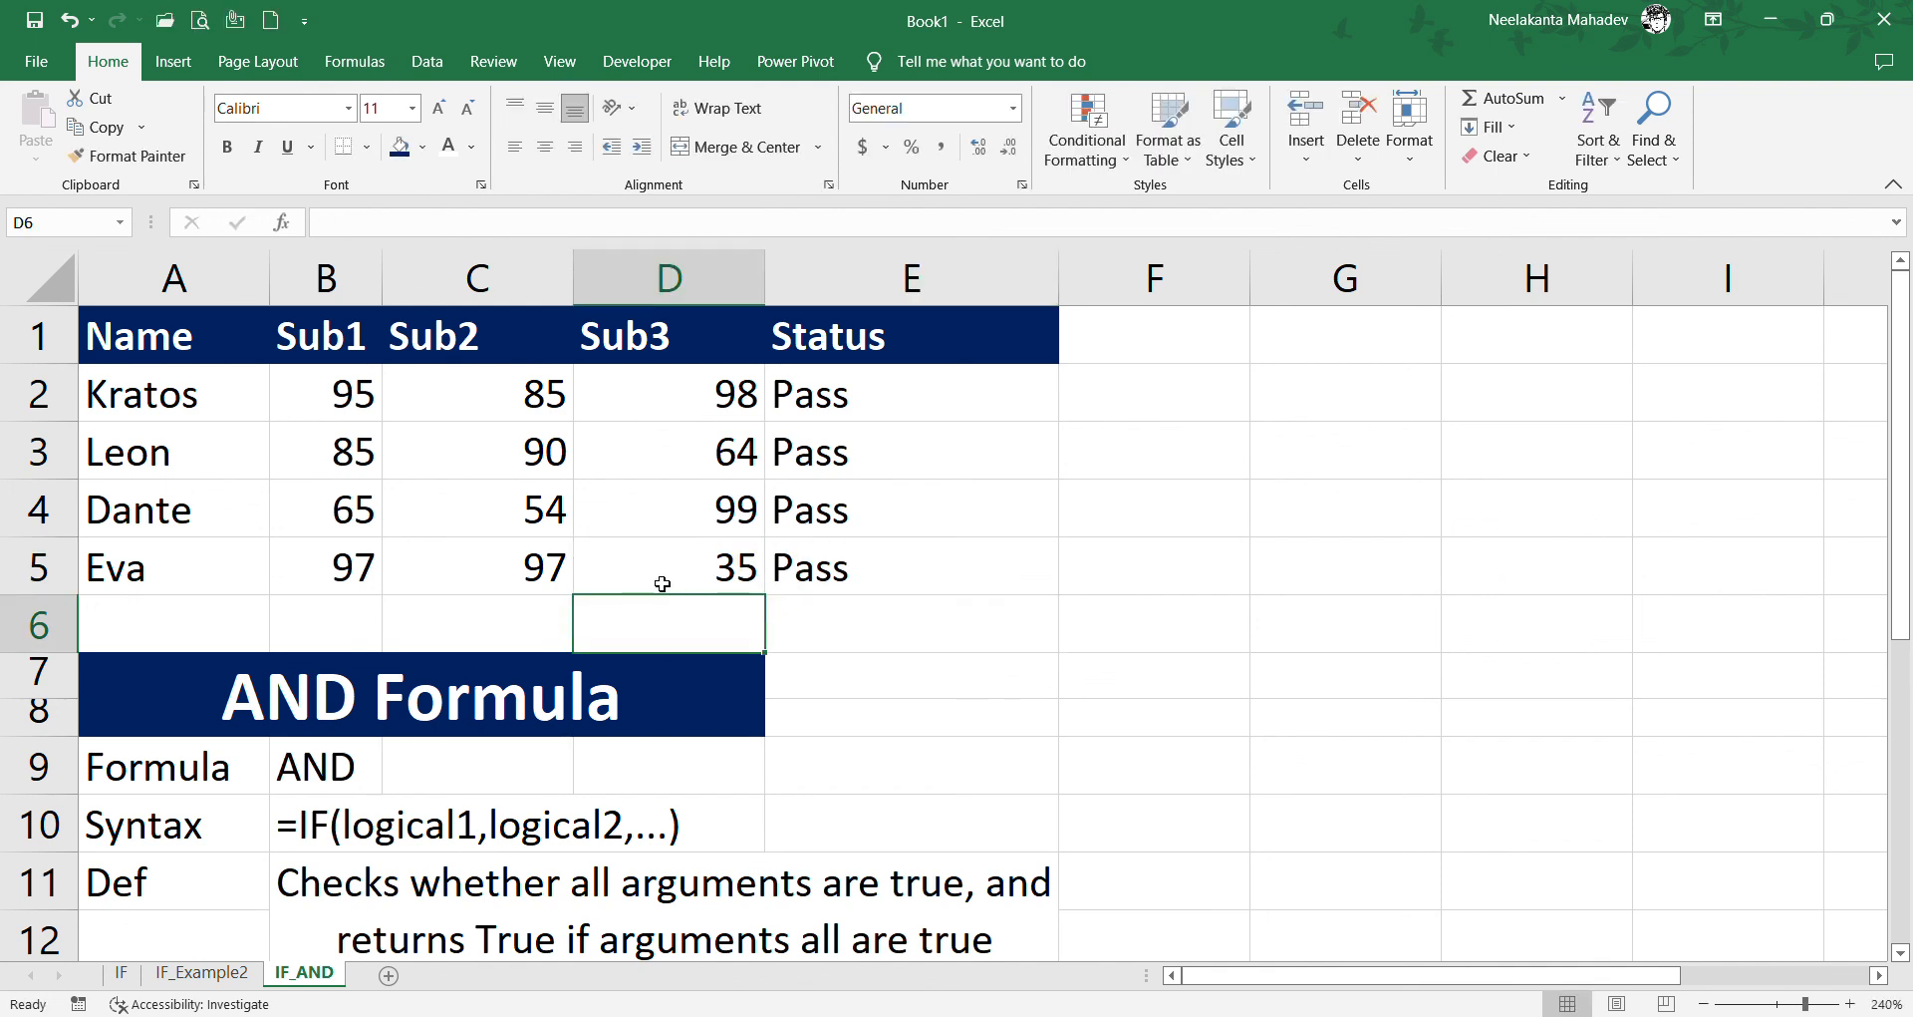